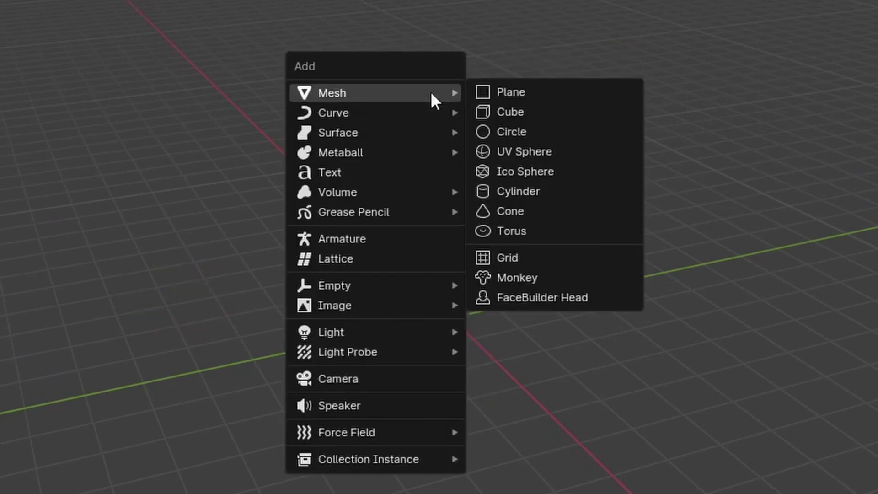
- Add a plane and insert a Distribute Points on Faces node into the snow node tree
{"action": "left_click", "coordinate": [529, 98]}
{"action": "key", "text": "s"}
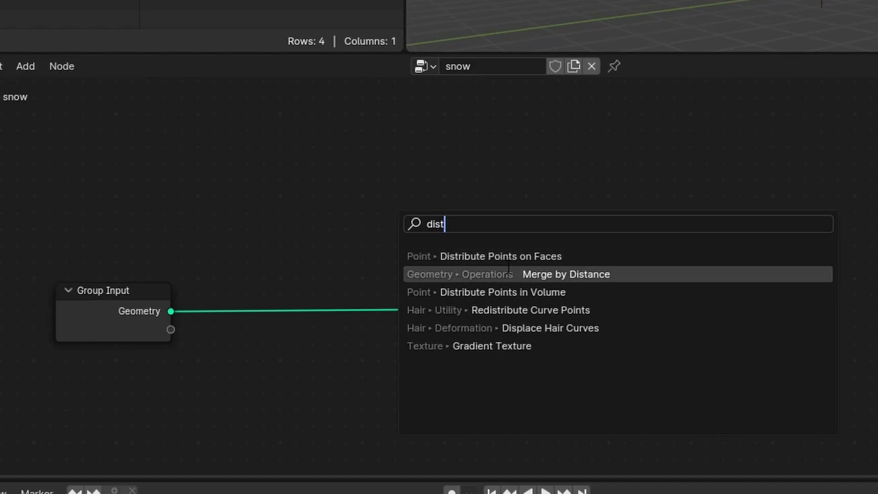
{"action": "left_click", "coordinate": [508, 256]}
{"action": "left_click", "coordinate": [363, 229]}
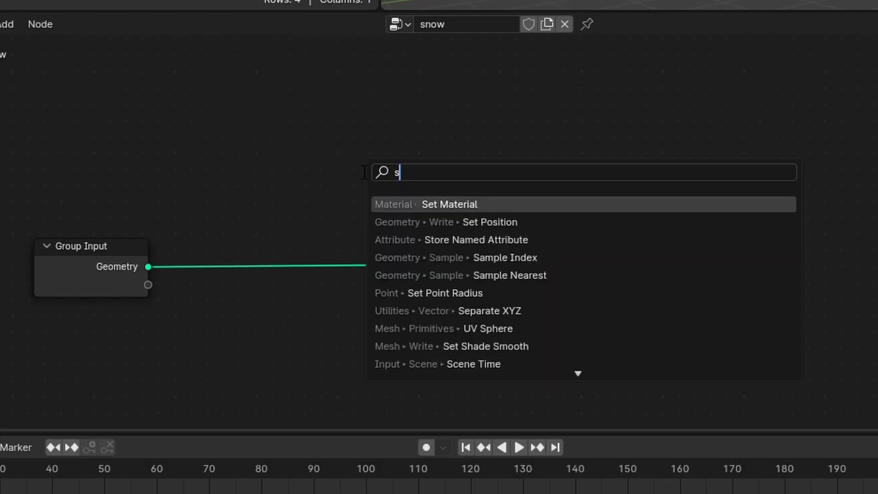
- Wrap Distribute Points on Faces in a new simulation zone
{"action": "type", "text": "imu"}
{"action": "key", "text": "Return"}
{"action": "left_click", "coordinate": [368, 104]}
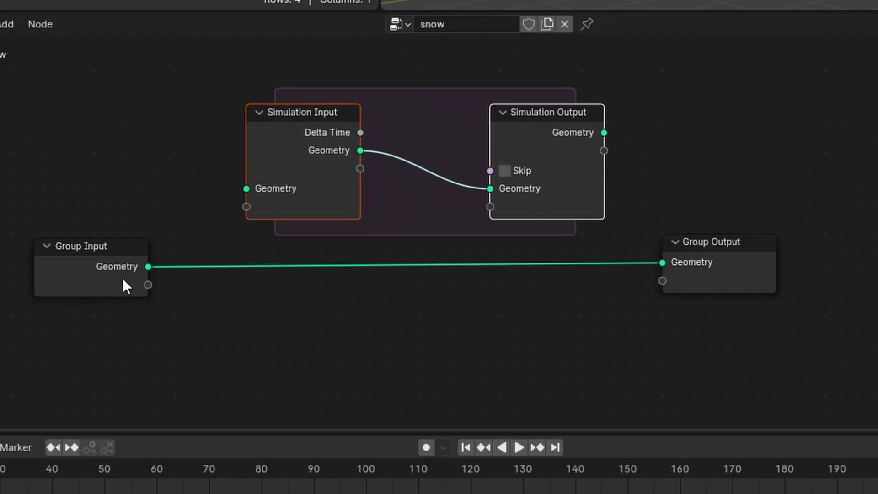
{"action": "left_click_drag", "start_coordinate": [121, 412], "coordinate": [126, 397]}
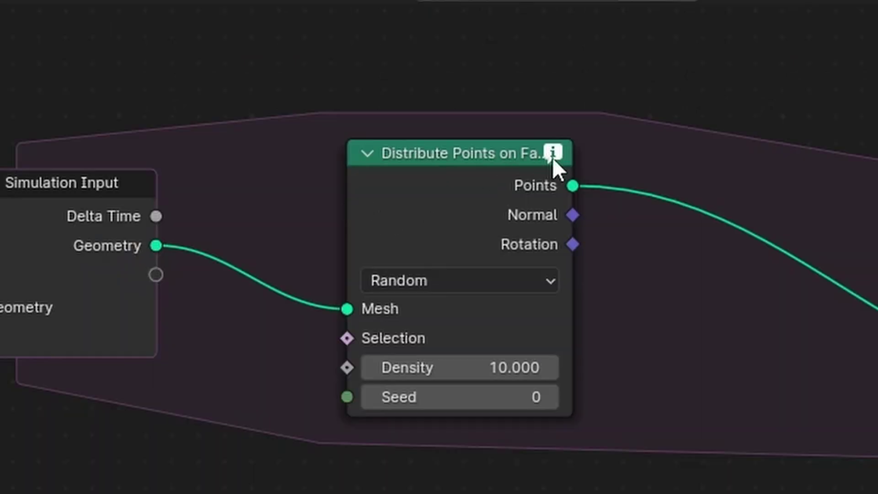
- Feed the plane geometry into Distribute Points on Faces and merge its points via Join Geometry
{"action": "mouse_move", "coordinate": [558, 156]}
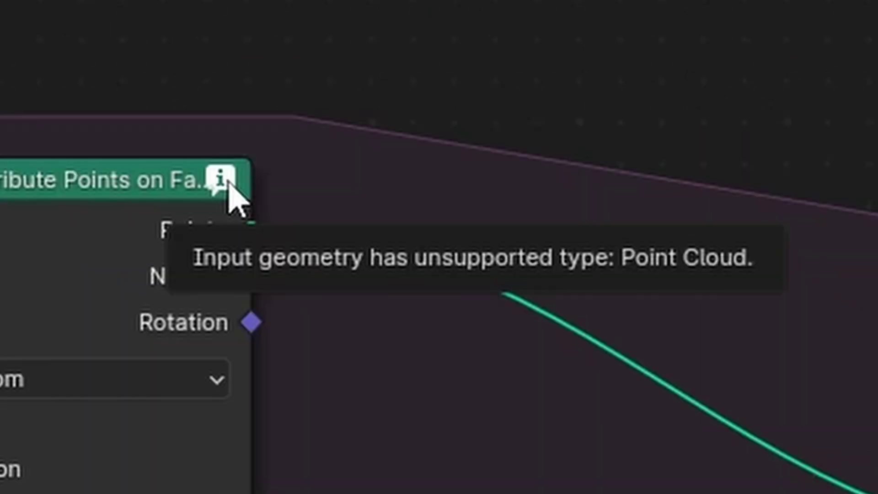
{"action": "left_click_drag", "start_coordinate": [504, 206], "coordinate": [613, 263]}
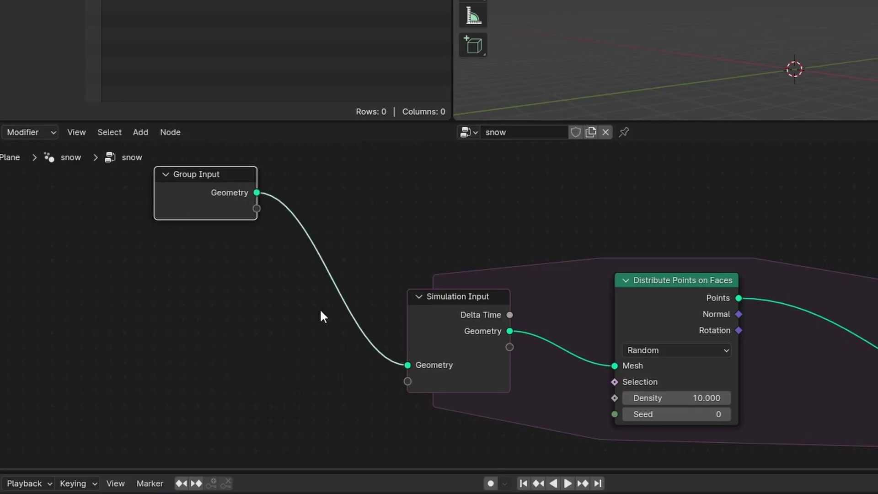
{"action": "right_click_drag", "start_coordinate": [324, 315], "coordinate": [361, 311], "text": "ctrl"}
{"action": "middle_click_drag", "start_coordinate": [409, 233], "coordinate": [273, 281]}
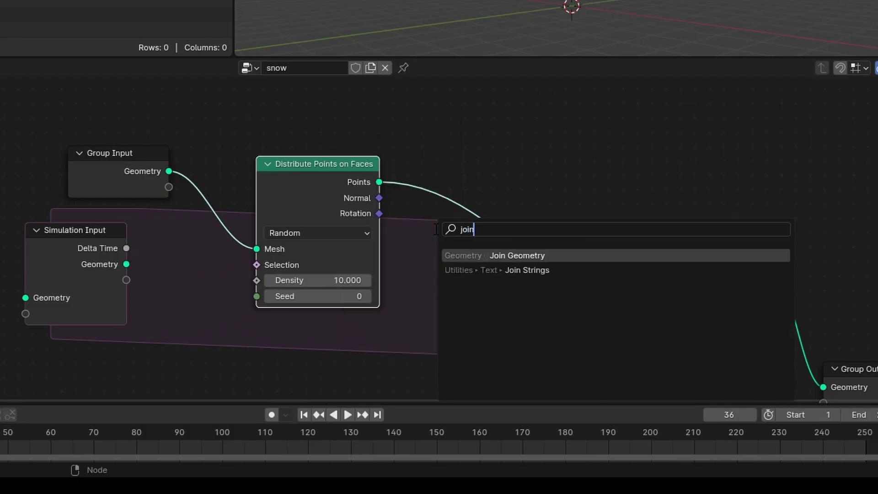
{"action": "key", "text": "Return"}
{"action": "left_click", "coordinate": [463, 242]}
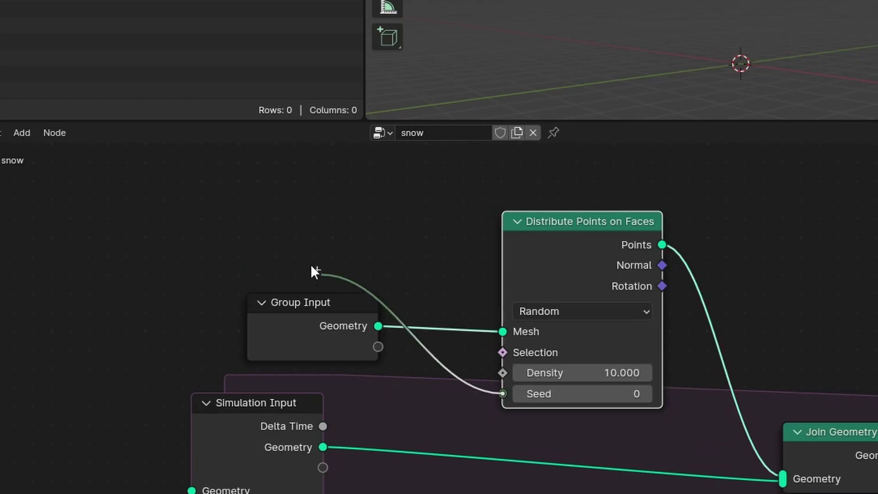
- Drive the Distribute Points seed from Scene Time's Frame and play the animation
{"action": "left_click_drag", "start_coordinate": [306, 263], "coordinate": [243, 223]}
{"action": "type", "text": "time"}
{"action": "key", "text": "Down"}
{"action": "key", "text": "Return"}
{"action": "left_click", "coordinate": [388, 232]}
{"action": "key", "text": "space"}
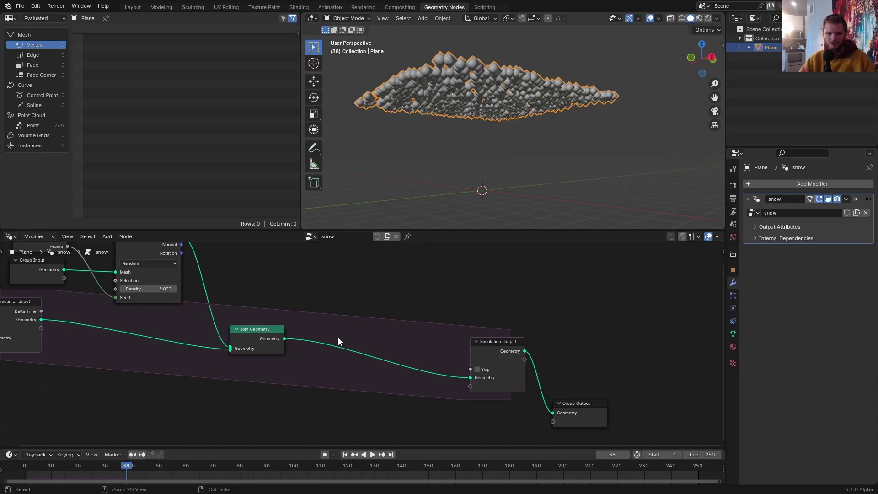
- Add Set Position after Join Geometry with a Z offset of -0.05 m
{"action": "key", "text": "shift+a"}
{"action": "type", "text": "set p"}
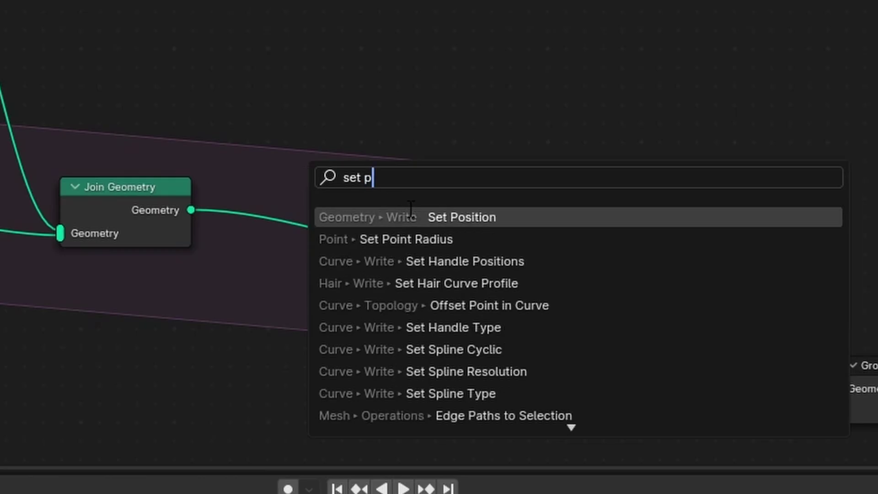
{"action": "key", "text": "Return"}
{"action": "left_click", "coordinate": [359, 229]}
{"action": "scroll", "coordinate": [359, 229], "scroll_direction": "up", "scroll_amount": 2}
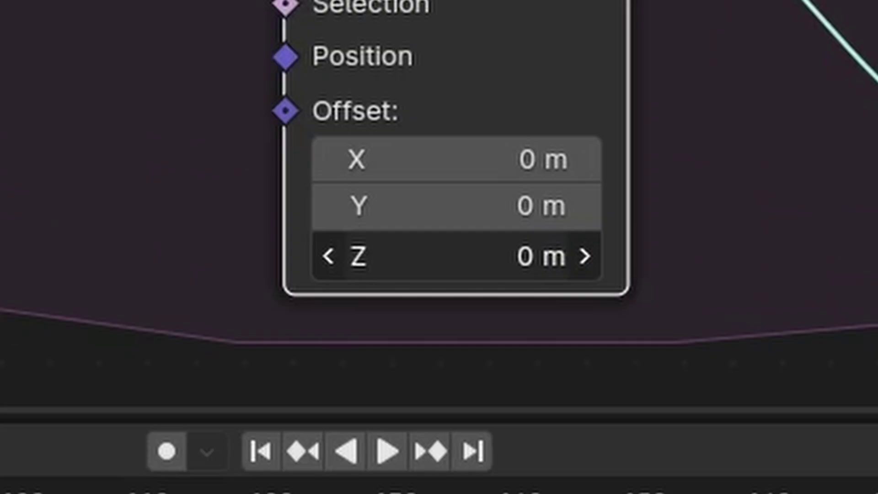
{"action": "left_click_drag", "start_coordinate": [439, 387], "coordinate": [425, 388]}
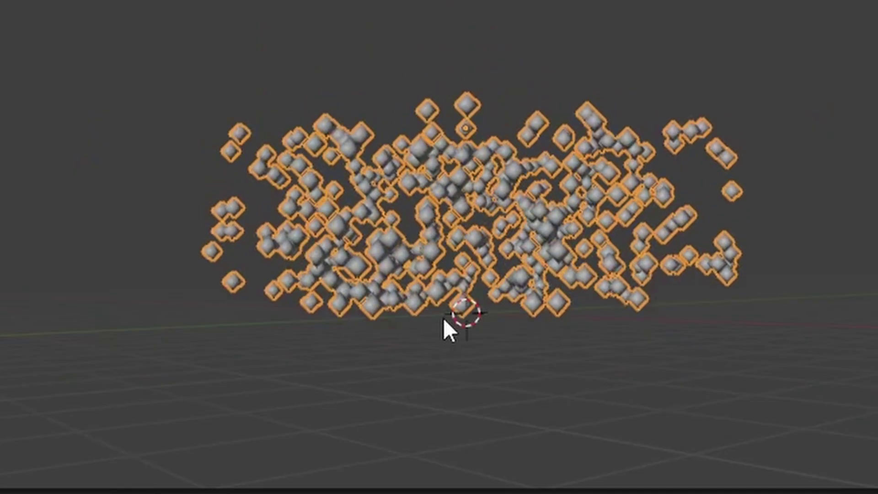
- Feed Set Position's Offset from a Combine XYZ node
{"action": "key", "text": "shift+a"}
{"action": "type", "text": "combin"}
{"action": "key", "text": "Return"}
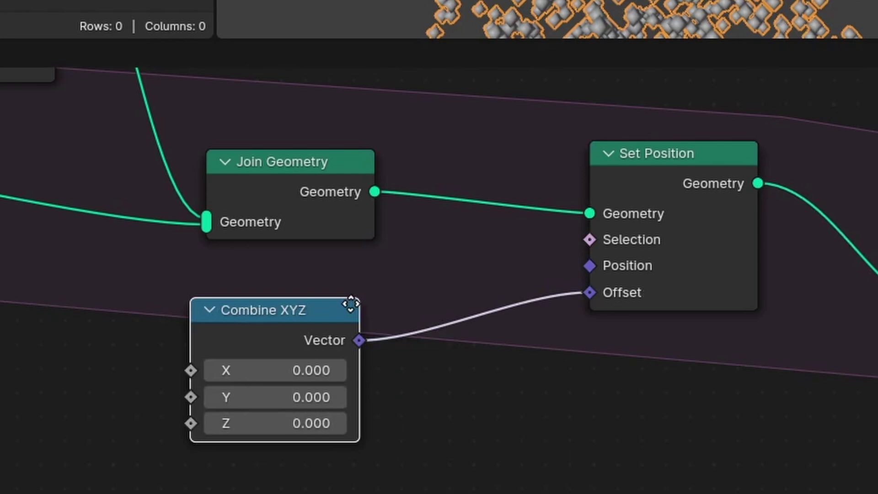
{"action": "left_click", "coordinate": [391, 299]}
{"action": "middle_click_drag", "start_coordinate": [391, 298], "coordinate": [633, 394]}
- Divide a Random Value (minimum -0.5) by 50 with a Math node for the Z offset
{"action": "type", "text": "math"}
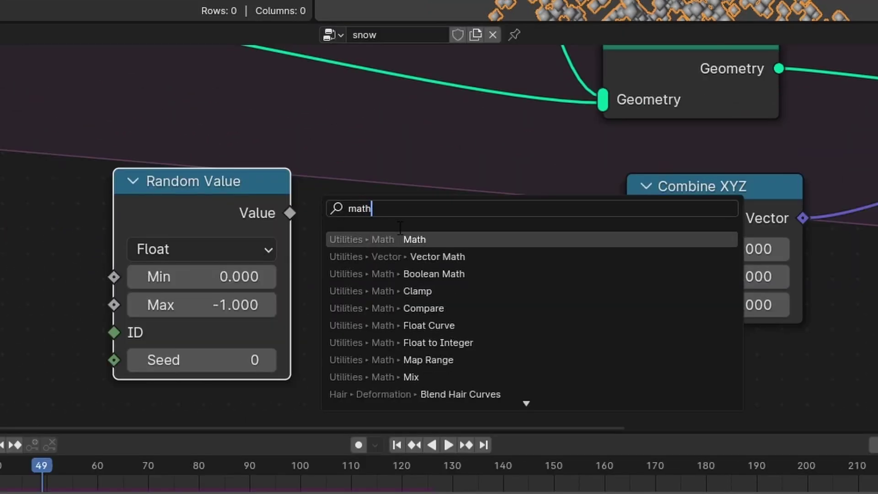
{"action": "key", "text": "Return"}
{"action": "left_click", "coordinate": [439, 208]}
{"action": "left_click_drag", "start_coordinate": [290, 213], "coordinate": [390, 333]}
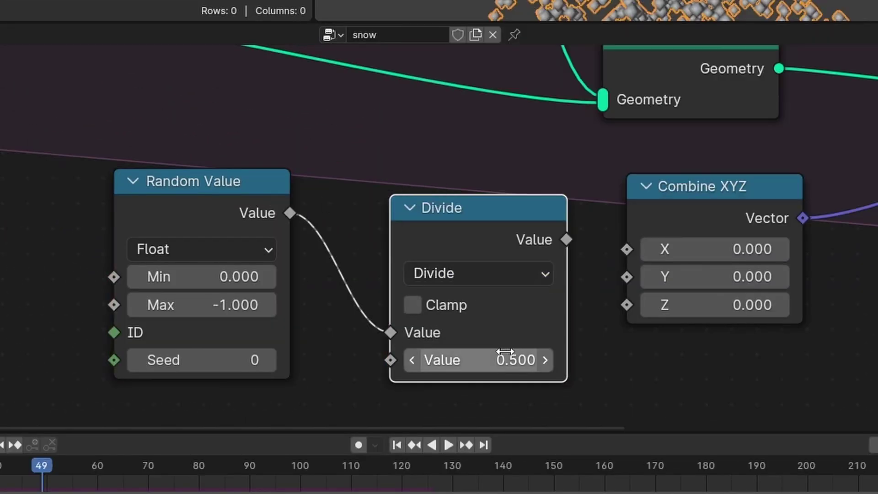
{"action": "type", "text": "5"}
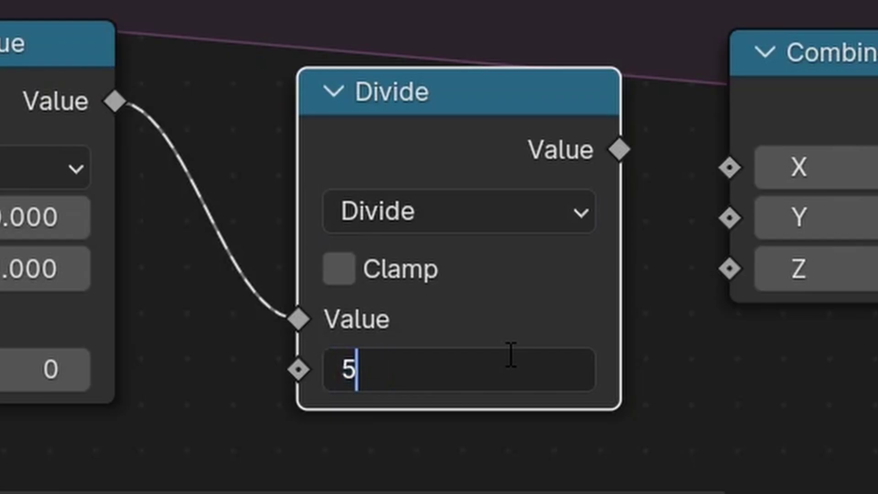
{"action": "key", "text": "Return"}
{"action": "left_click", "coordinate": [206, 279]}
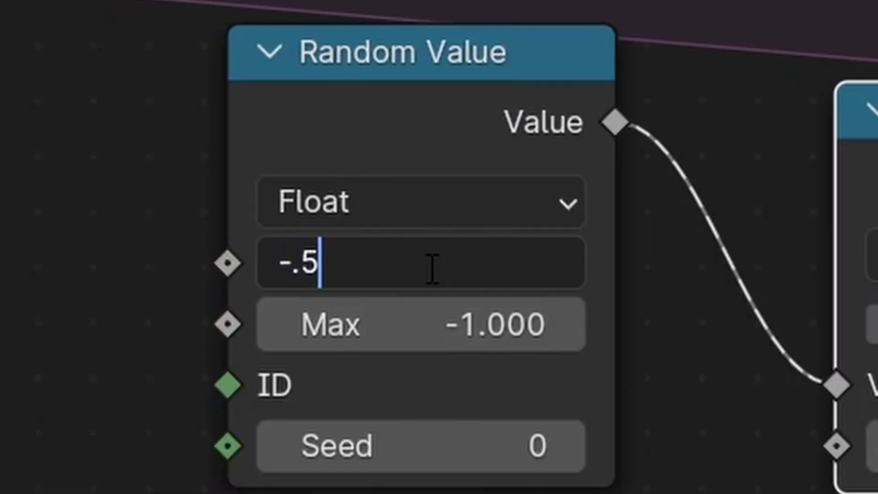
{"action": "key", "text": "Return"}
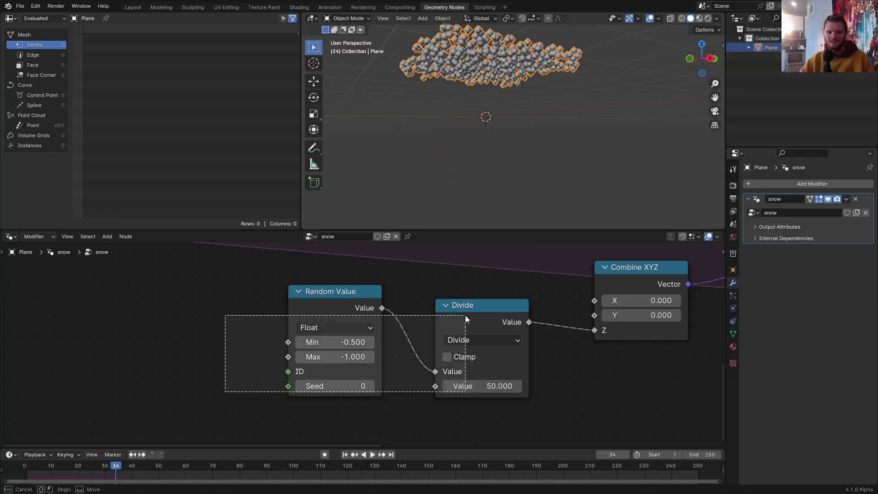
{"action": "left_click_drag", "start_coordinate": [465, 315], "coordinate": [189, 324]}
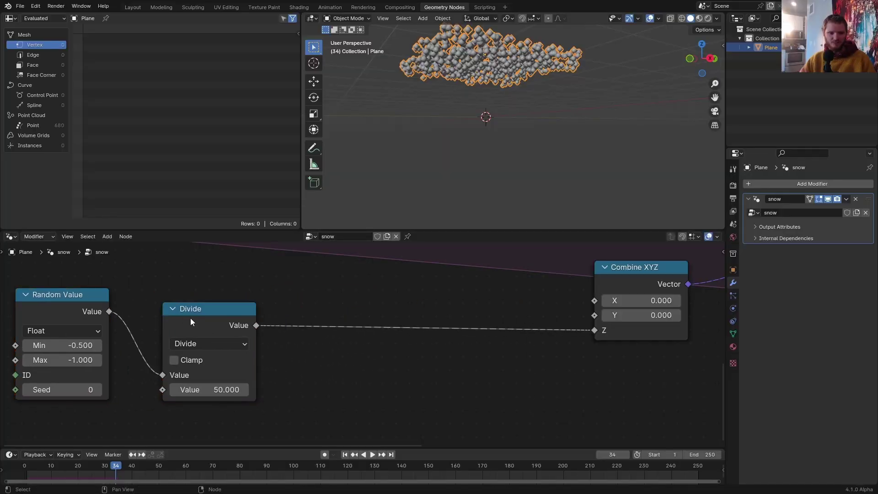
{"action": "left_click", "coordinate": [191, 321]}
{"action": "key", "text": "shift+d"}
{"action": "left_click", "coordinate": [403, 322]}
{"action": "left_click", "coordinate": [407, 343]}
{"action": "left_click", "coordinate": [389, 211]}
{"action": "middle_click_drag", "start_coordinate": [379, 386], "coordinate": [472, 333]}
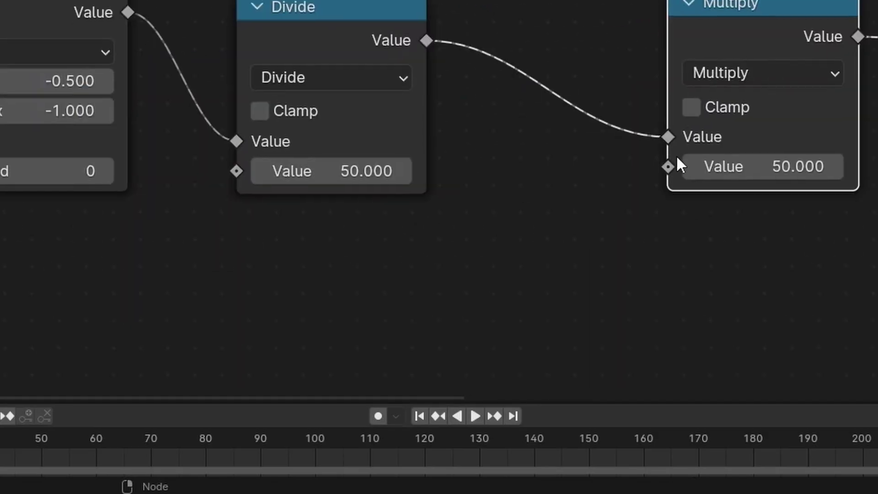
{"action": "left_click_drag", "start_coordinate": [670, 165], "coordinate": [96, 245]}
{"action": "type", "text": "v"}
{"action": "key", "text": "Return"}
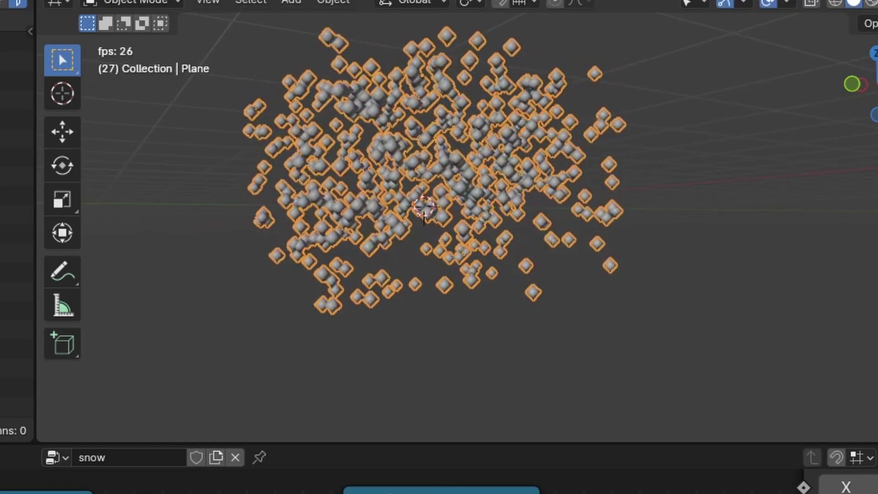
{"action": "key", "text": "space"}
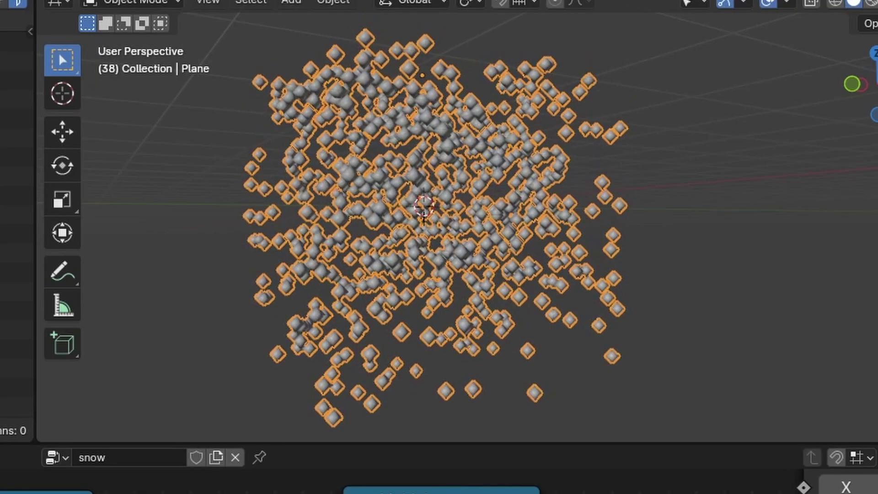
{"action": "key", "text": "shift+Left"}
{"action": "key", "text": "space"}
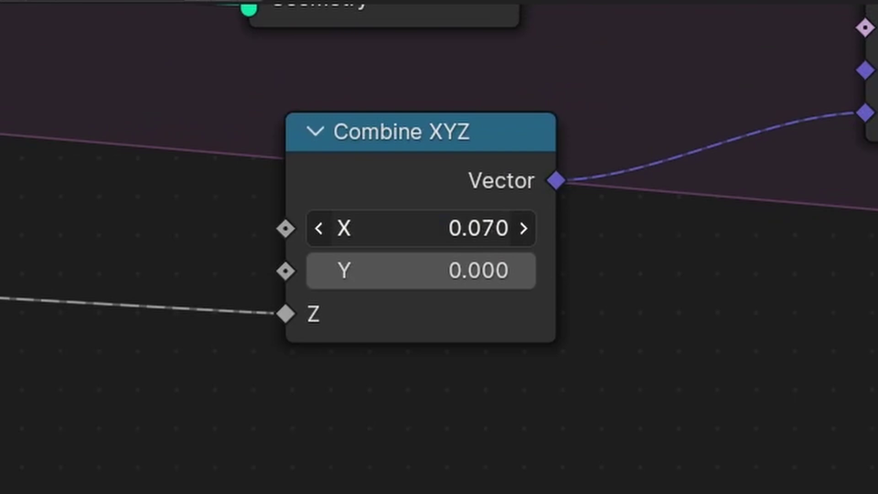
{"action": "left_click_drag", "start_coordinate": [384, 228], "coordinate": [392, 232]}
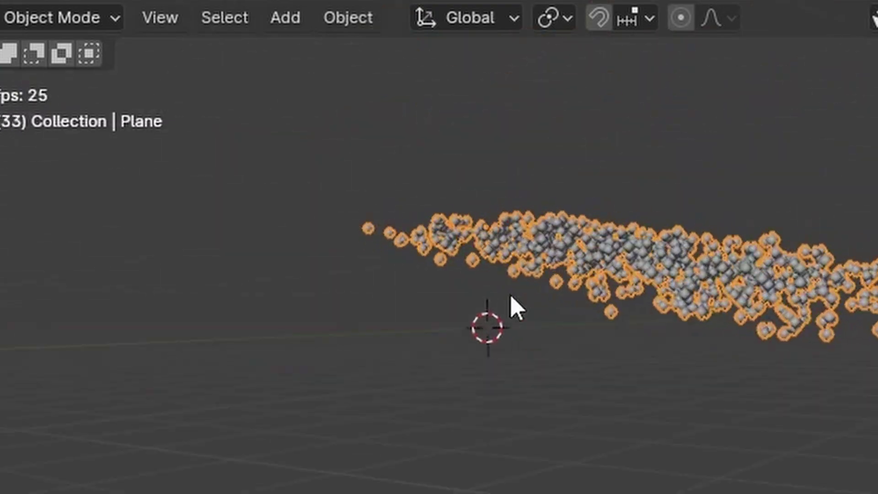
{"action": "double_click", "coordinate": [488, 233]}
{"action": "type", "text": "0.01"}
{"action": "key", "text": "Return"}
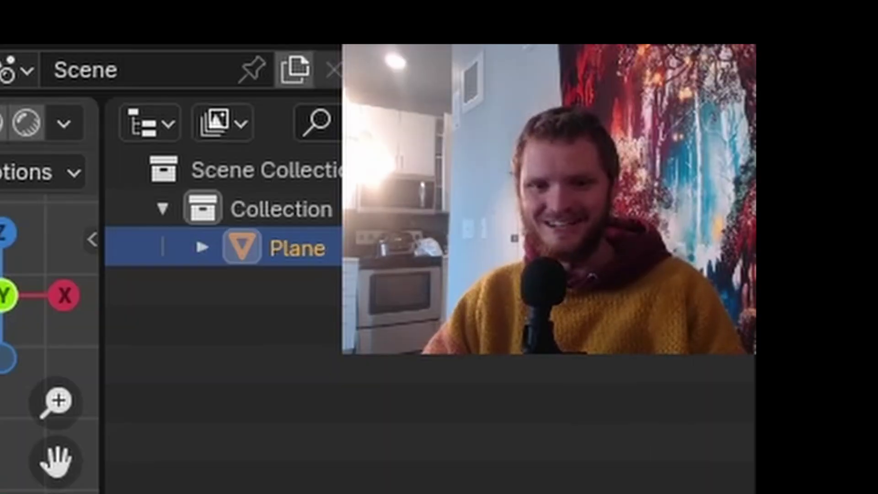
- Insert a Vector Math Add node between Combine XYZ and Set Position's Offset
{"action": "right_click_drag", "start_coordinate": [499, 313], "coordinate": [555, 286], "text": "ctrl"}
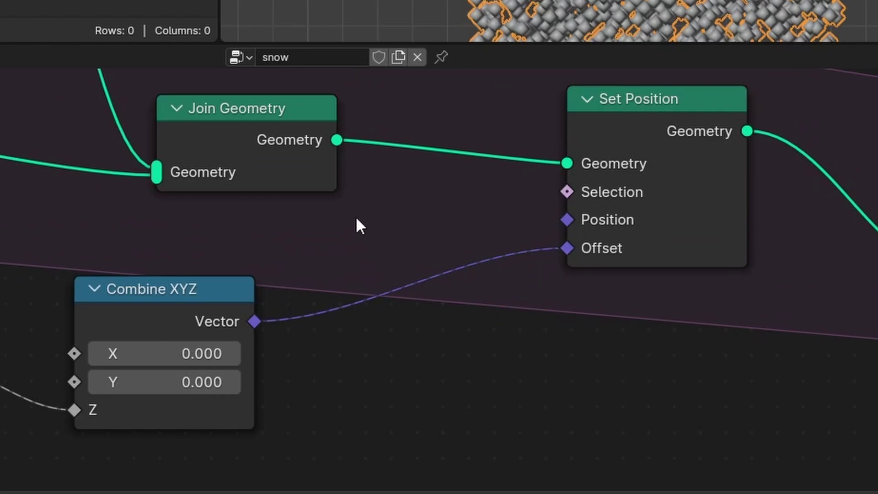
{"action": "key", "text": "shift+a"}
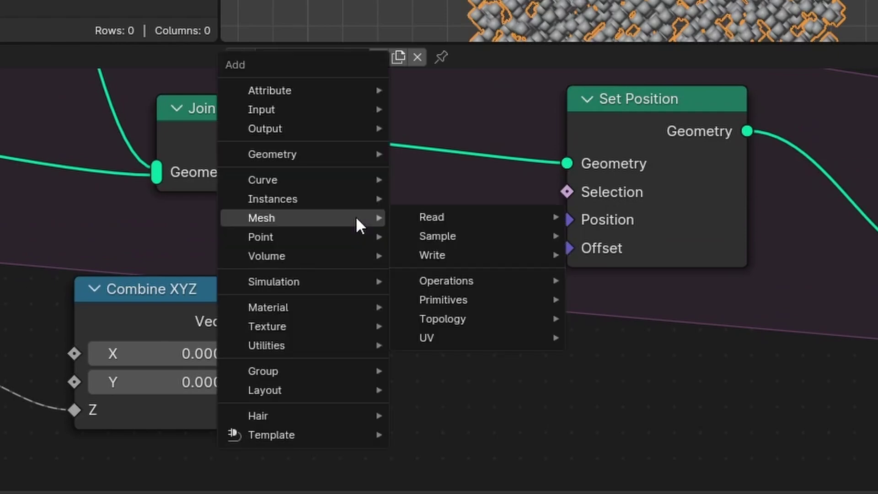
{"action": "type", "text": "vec"}
{"action": "key", "text": "Return"}
{"action": "left_click", "coordinate": [401, 247]}
{"action": "scroll", "coordinate": [437, 173], "scroll_direction": "down", "scroll_amount": 1}
{"action": "scroll", "coordinate": [436, 179], "scroll_direction": "down", "scroll_amount": 1}
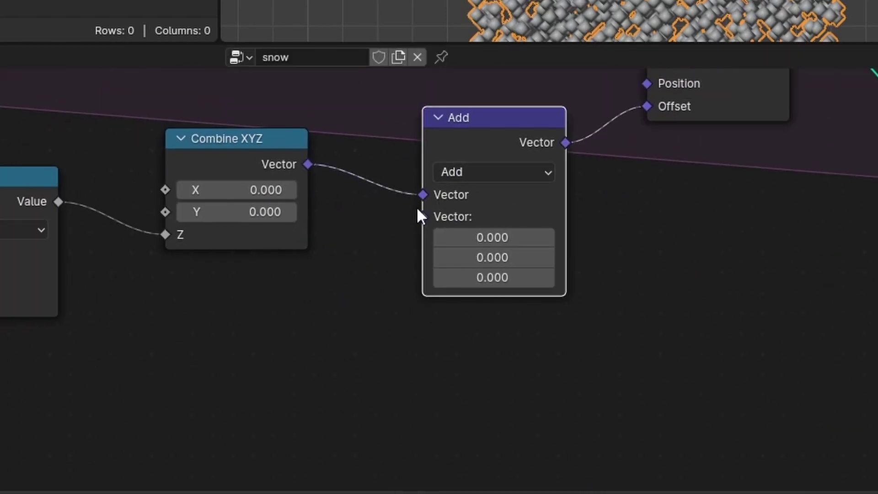
{"action": "left_click_drag", "start_coordinate": [346, 303], "coordinate": [447, 248]}
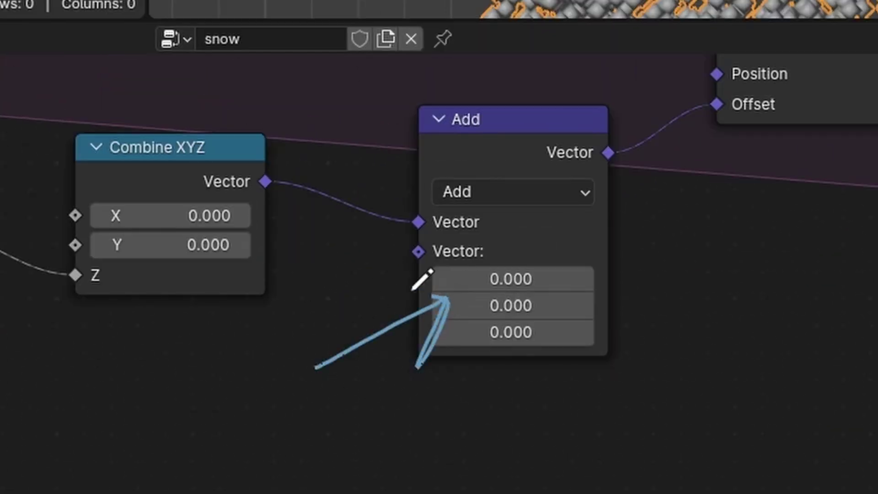
{"action": "scroll", "coordinate": [393, 325], "scroll_direction": "up", "scroll_amount": 1}
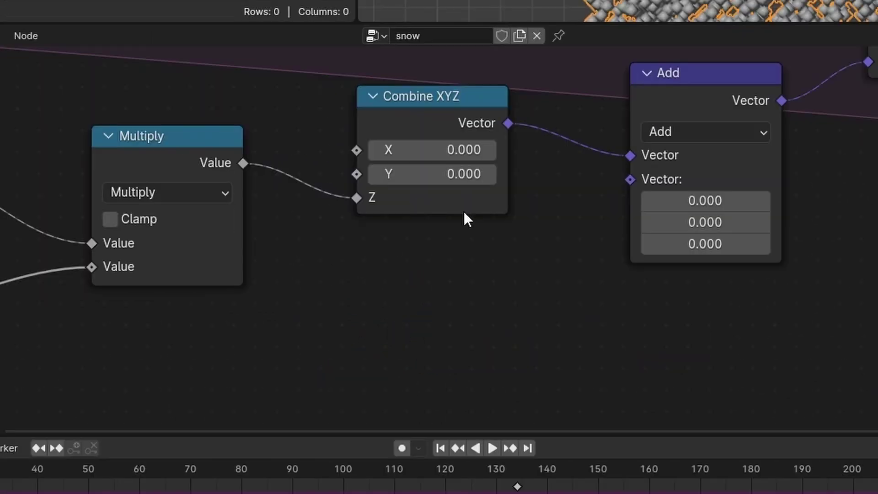
- Add a Noise Texture and wire its Color into the vector math chain
{"action": "key", "text": "shift+a"}
{"action": "type", "text": "noise"}
{"action": "key", "text": "Down"}
{"action": "key", "text": "Return"}
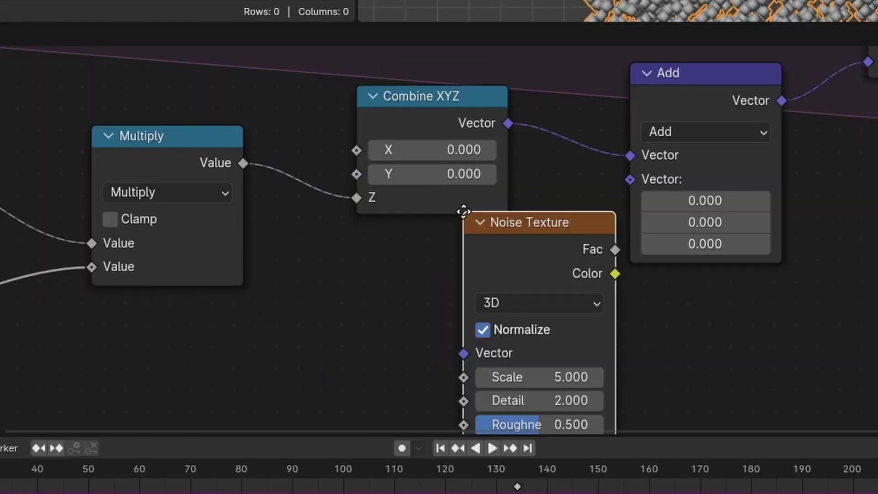
{"action": "left_click", "coordinate": [50, 298]}
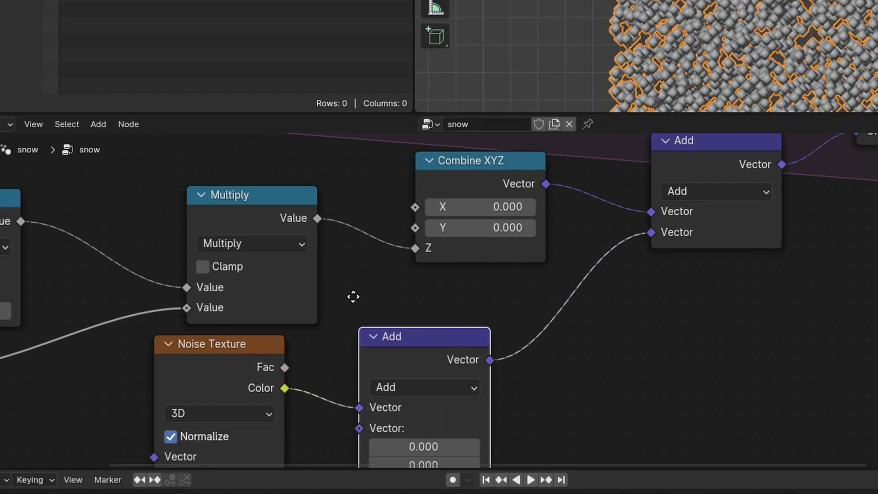
{"action": "middle_click_drag", "start_coordinate": [353, 296], "coordinate": [378, 194]}
- Set the new vector math node to Subtract 0.5 on every axis
{"action": "left_click", "coordinate": [425, 279]}
{"action": "key", "text": "s"}
{"action": "left_click", "coordinate": [467, 340]}
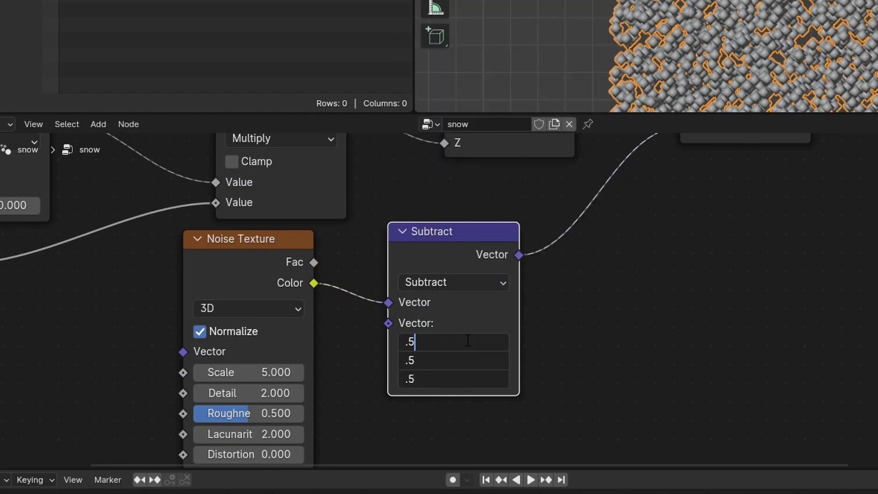
{"action": "type", "text": ".5"}
{"action": "key", "text": "Return"}
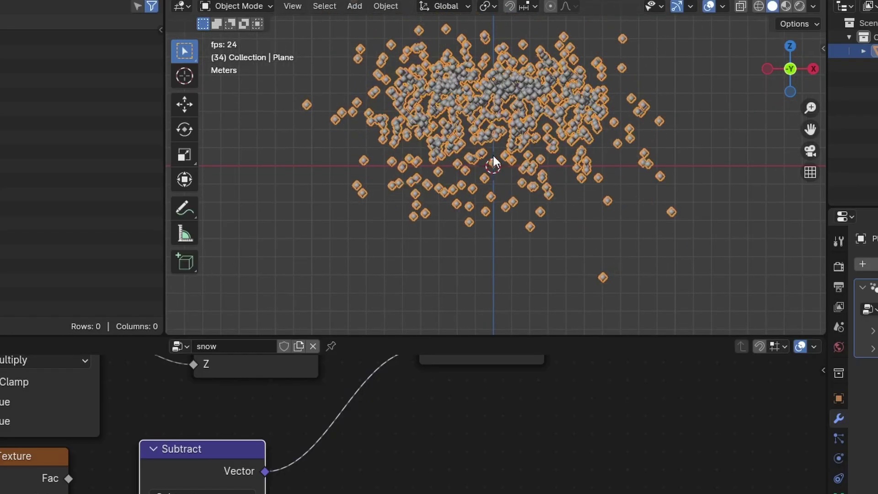
- Stop playback and set the Noise Texture Scale to 1.5
{"action": "key", "text": "space"}
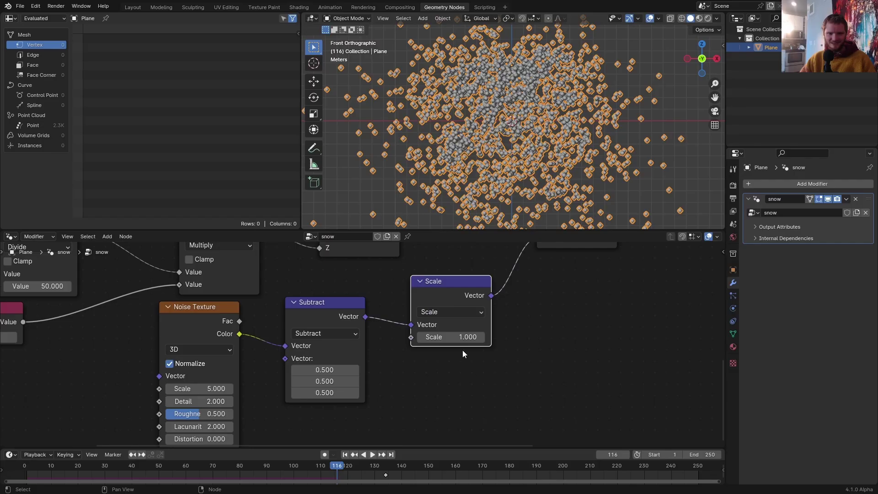
{"action": "left_click", "coordinate": [456, 339]}
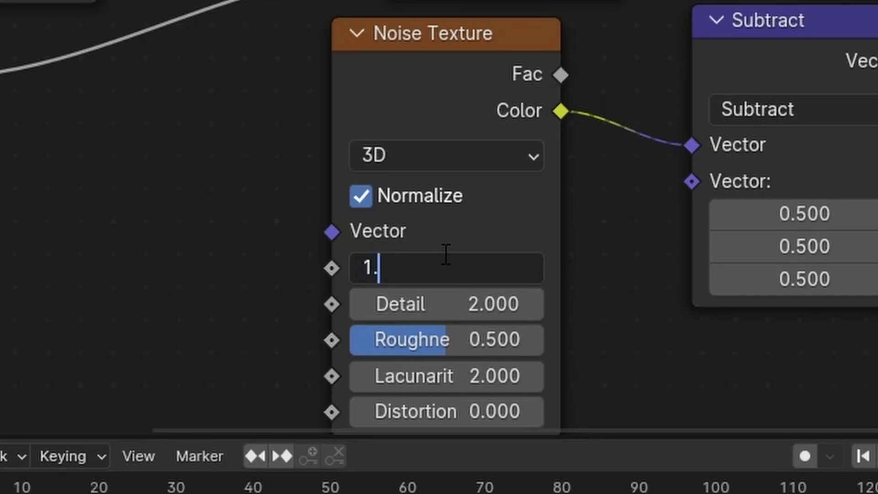
{"action": "type", "text": "5"}
{"action": "key", "text": "Return"}
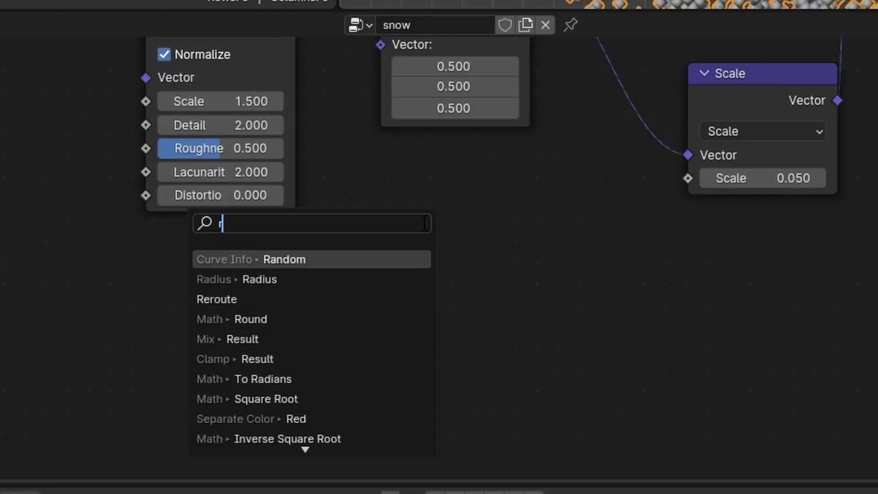
- Add a Random Value with Min 0.03 and Max 0.06 driving the Scale factor
{"action": "type", "text": "and"}
{"action": "left_click", "coordinate": [340, 276]}
{"action": "scroll", "coordinate": [476, 263], "scroll_direction": "up", "scroll_amount": 2}
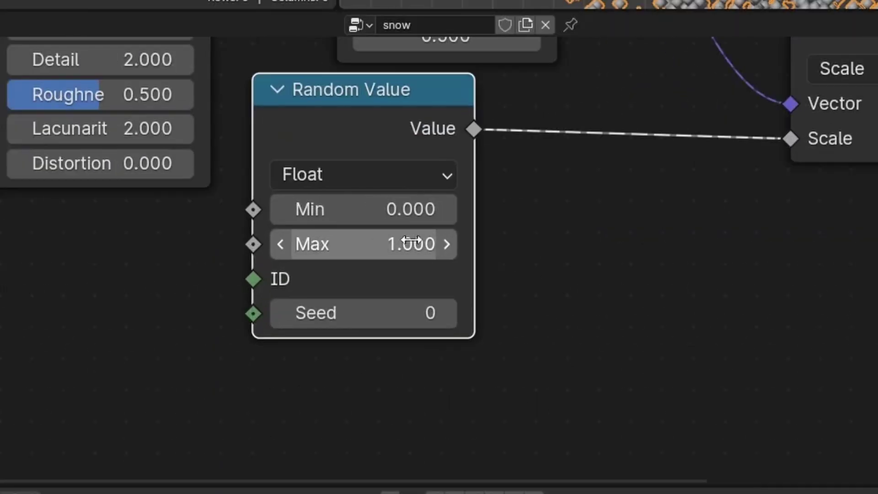
{"action": "left_click", "coordinate": [405, 250]}
{"action": "type", "text": ".06"}
{"action": "key", "text": "Return"}
{"action": "left_click", "coordinate": [383, 217]}
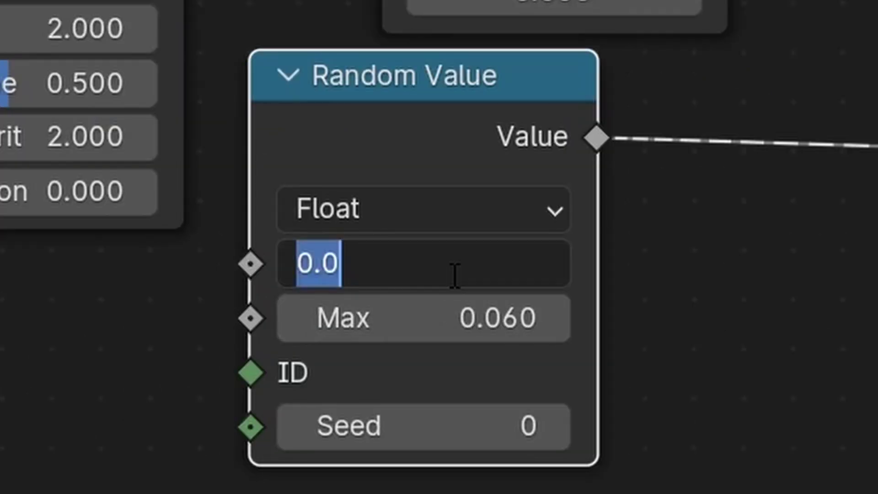
{"action": "type", "text": ".03"}
{"action": "key", "text": "Return"}
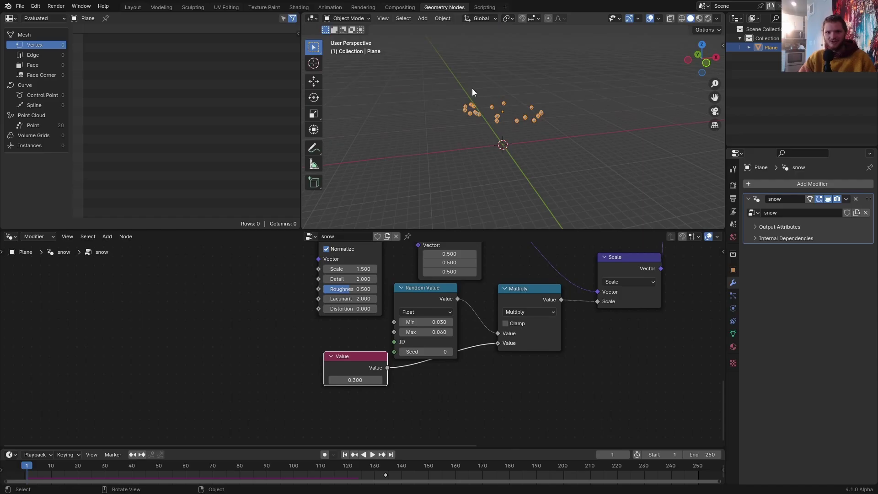
- Add a new plane and scale it up
{"action": "key", "text": "shift+a"}
{"action": "left_click", "coordinate": [503, 80]}
{"action": "key", "text": "s"}
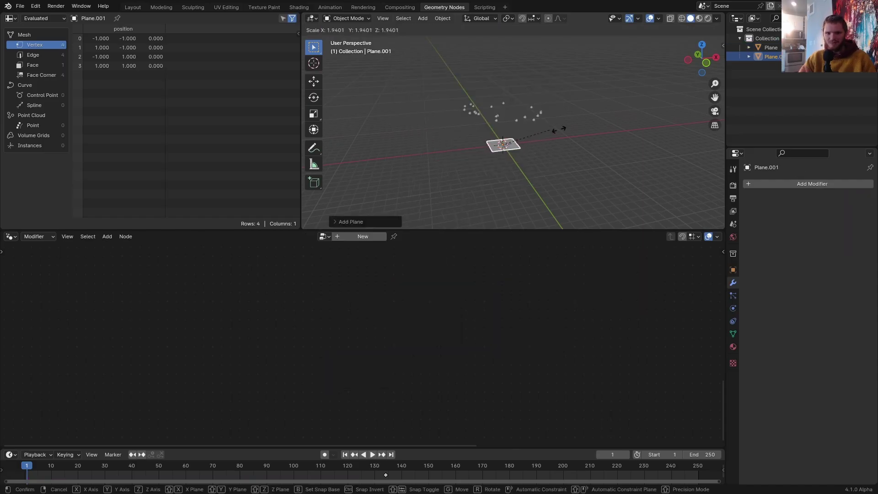
{"action": "left_click", "coordinate": [671, 121]}
- Move the plane into a new collection named 'collision'
{"action": "key", "text": "m"}
{"action": "left_click", "coordinate": [458, 153]}
{"action": "type", "text": "collision"}
{"action": "key", "text": "Return"}
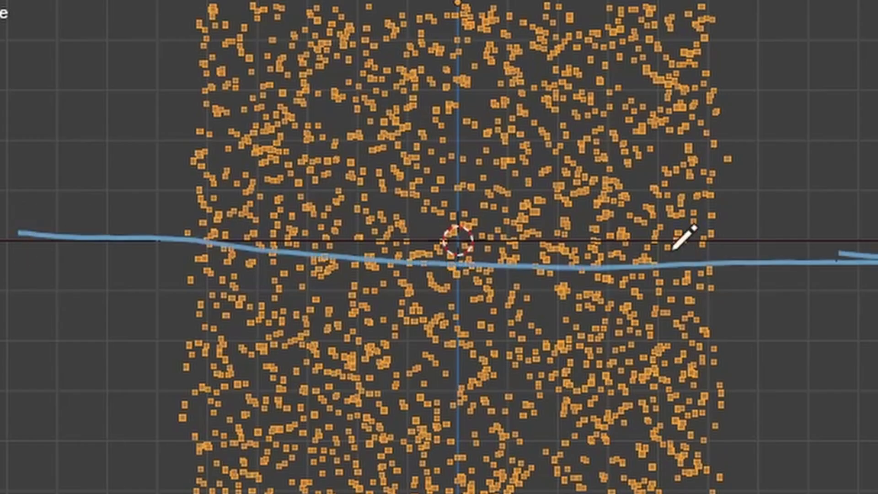
- Annotate the snow points, raise the collision plane's left vertex, and reselect the snow Plane
{"action": "left_click_drag", "start_coordinate": [673, 249], "coordinate": [409, 245]}
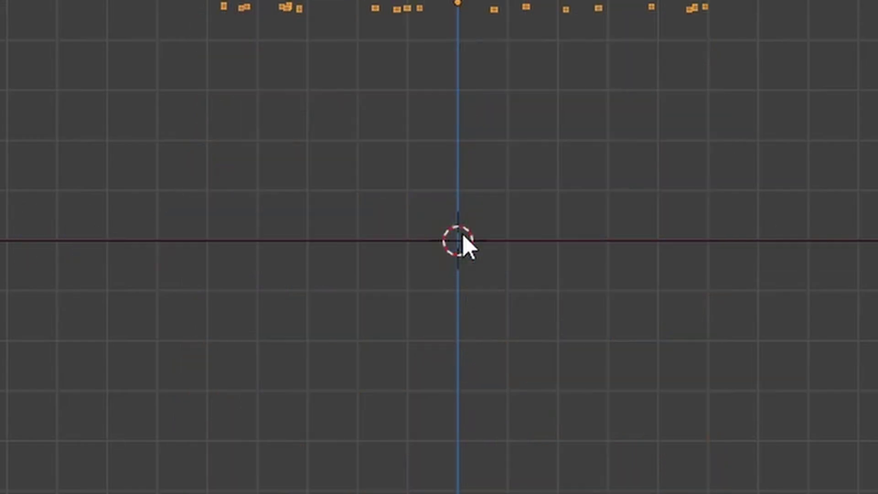
{"action": "left_click_drag", "start_coordinate": [197, 239], "coordinate": [142, 157]}
{"action": "key", "text": "g"}
{"action": "left_click", "coordinate": [261, 142]}
{"action": "middle_click_drag", "start_coordinate": [507, 166], "coordinate": [437, 184], "text": "shift"}
{"action": "key", "text": "Tab"}
{"action": "left_click", "coordinate": [437, 104]}
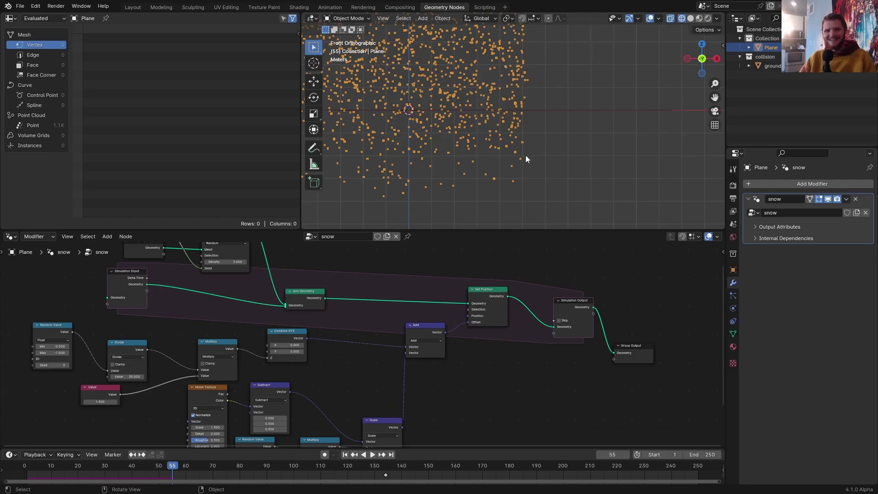
{"action": "key", "text": "d"}
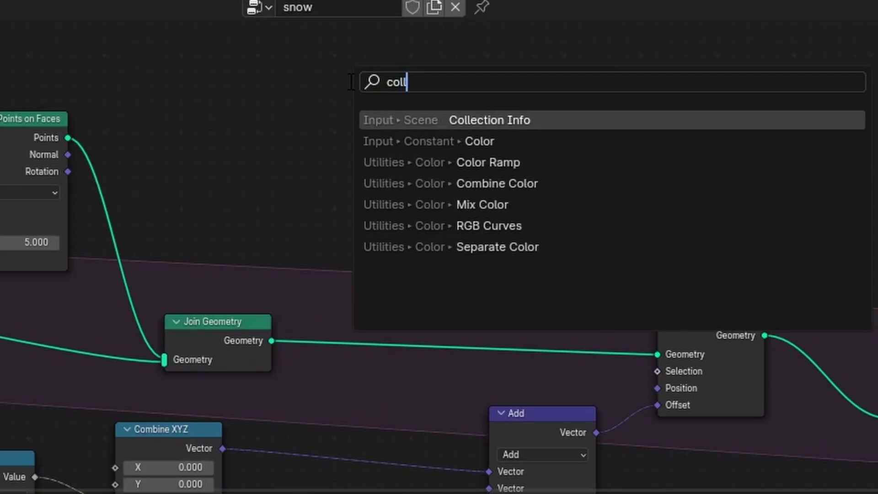
- Add a Collection Info node reading the collision collection with Relative transform
{"action": "key", "text": "Return"}
{"action": "scroll", "coordinate": [397, 164], "scroll_direction": "up", "scroll_amount": 2}
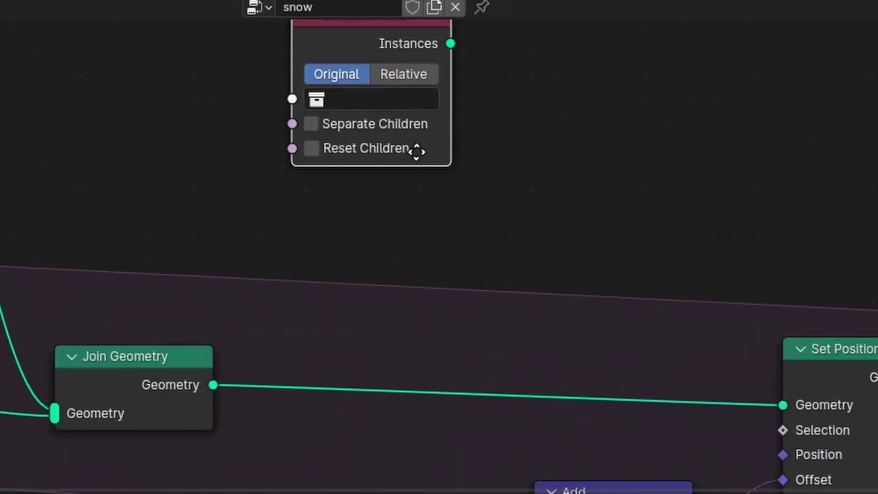
{"action": "middle_click_drag", "start_coordinate": [396, 165], "coordinate": [343, 197]}
{"action": "left_click", "coordinate": [321, 142]}
{"action": "left_click", "coordinate": [293, 198]}
{"action": "left_click_drag", "start_coordinate": [289, 68], "coordinate": [140, 88]}
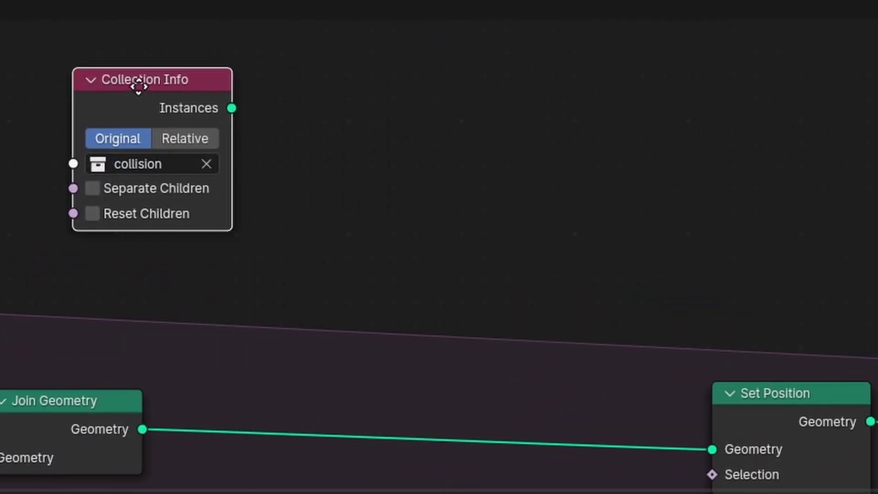
{"action": "left_click", "coordinate": [198, 142]}
{"action": "middle_click_drag", "start_coordinate": [342, 135], "coordinate": [308, 171]}
- Pass it through Realize Instances into a Raycast whose ray direction points up (0, 0, 1)
{"action": "key", "text": "shift+a"}
{"action": "type", "text": "rea"}
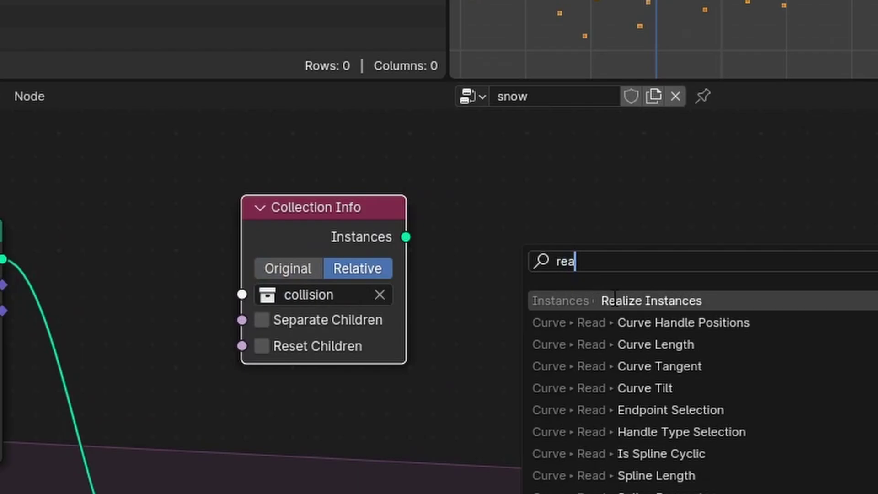
{"action": "key", "text": "Return"}
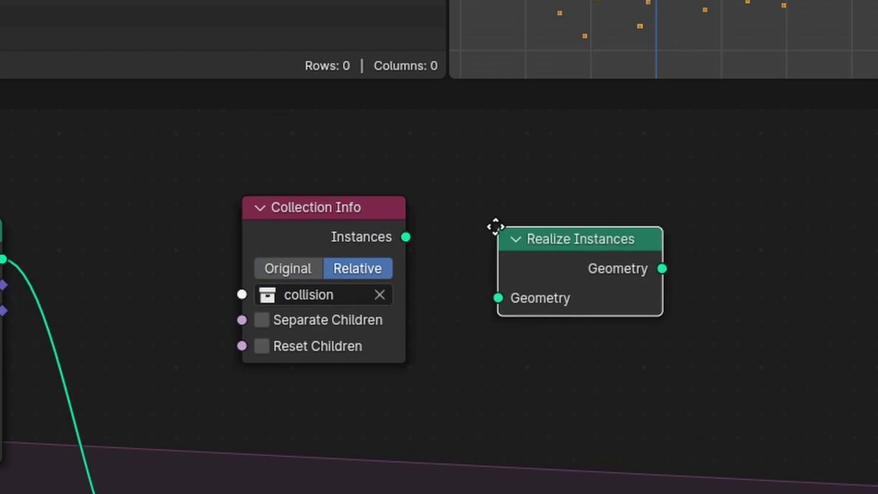
{"action": "left_click", "coordinate": [493, 226]}
{"action": "left_click", "coordinate": [377, 231]}
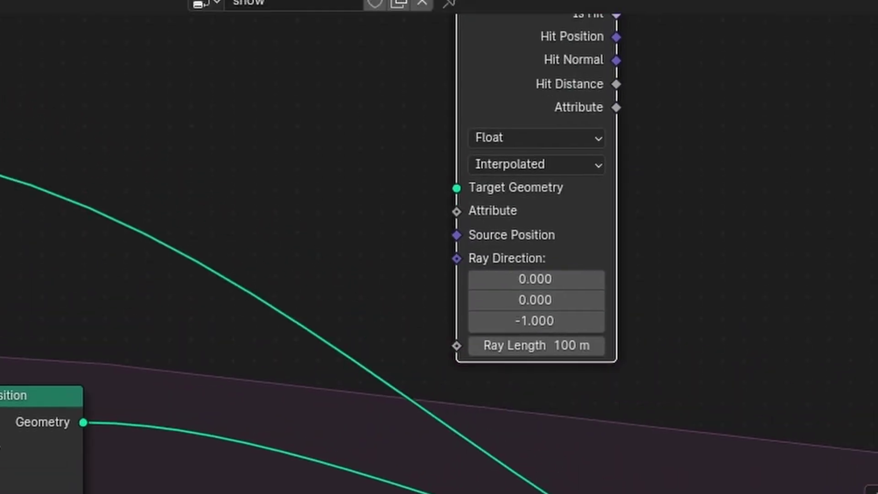
{"action": "scroll", "coordinate": [459, 147], "scroll_direction": "down", "scroll_amount": 2}
{"action": "middle_click_drag", "start_coordinate": [458, 147], "coordinate": [447, 198]}
{"action": "scroll", "coordinate": [630, 284], "scroll_direction": "up", "scroll_amount": 2}
{"action": "key", "text": "minus"}
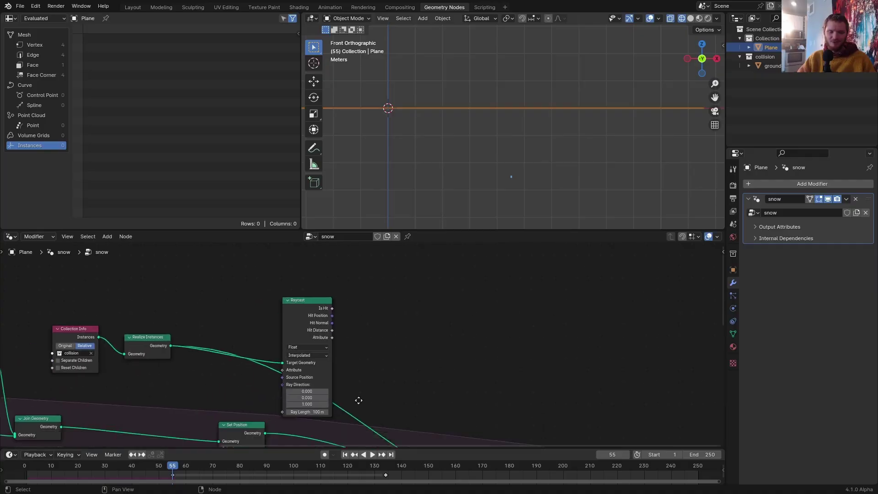
- Wire Raycast's Hit Position and Is Hit into Set Position, then view the floor in Wireframe
{"action": "scroll", "coordinate": [347, 325], "scroll_direction": "down", "scroll_amount": 3}
{"action": "left_click_drag", "start_coordinate": [443, 306], "coordinate": [622, 213]}
{"action": "middle_click_drag", "start_coordinate": [500, 134], "coordinate": [458, 183]}
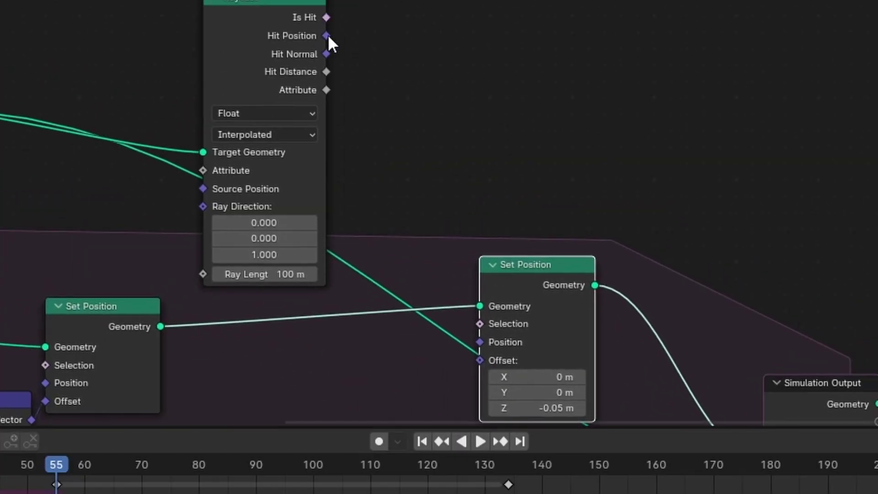
{"action": "left_click_drag", "start_coordinate": [473, 321], "coordinate": [493, 345]}
{"action": "left_click_drag", "start_coordinate": [523, 265], "coordinate": [541, 238]}
{"action": "left_click_drag", "start_coordinate": [326, 17], "coordinate": [498, 120]}
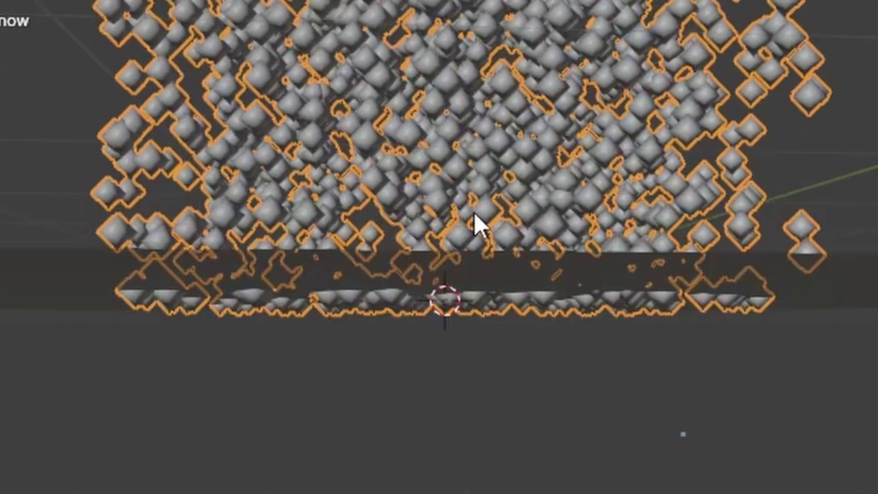
{"action": "middle_click_drag", "start_coordinate": [476, 225], "coordinate": [424, 301]}
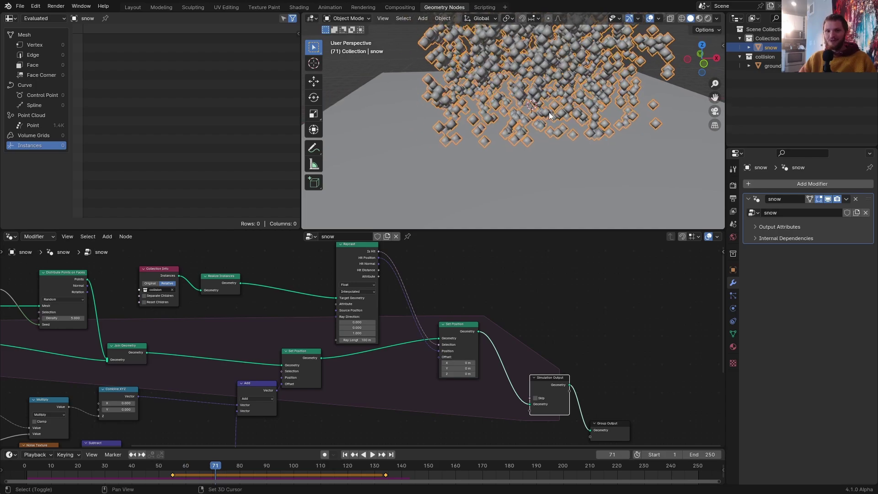
{"action": "left_click", "coordinate": [683, 18]}
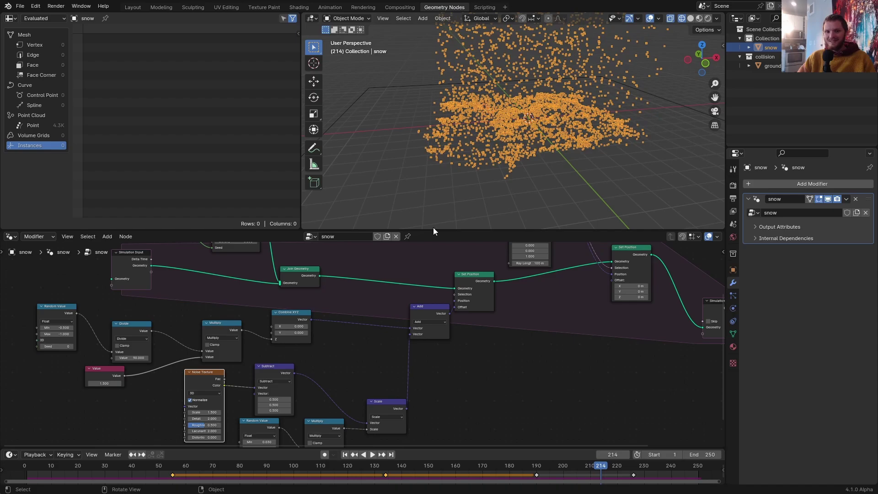
- Store raycast hits as a 'hashit' attribute with Value 1 via Store Named Attribute
{"action": "scroll", "coordinate": [430, 350], "scroll_direction": "up", "scroll_amount": 3}
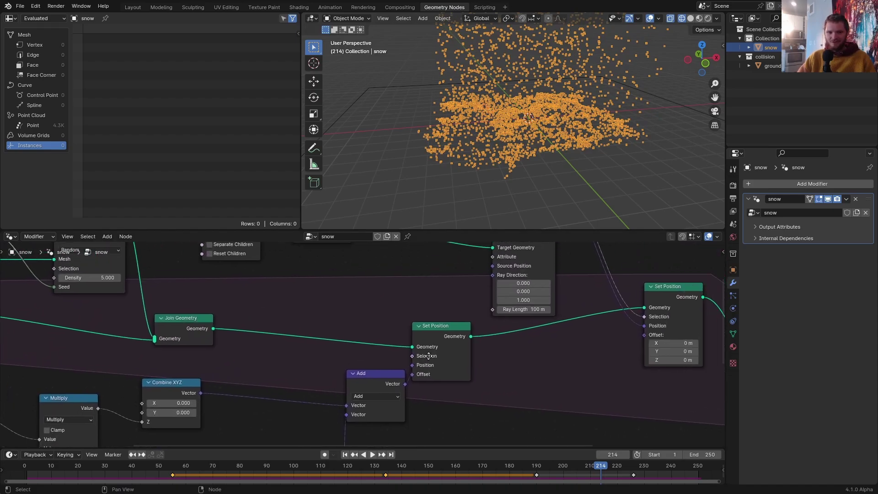
{"action": "left_click_drag", "start_coordinate": [456, 347], "coordinate": [463, 336]}
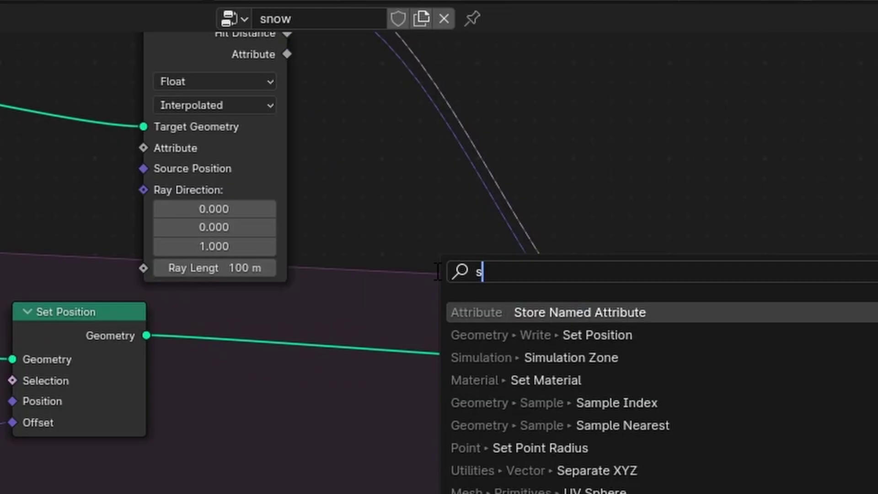
{"action": "key", "text": "Return"}
{"action": "left_click", "coordinate": [386, 271]}
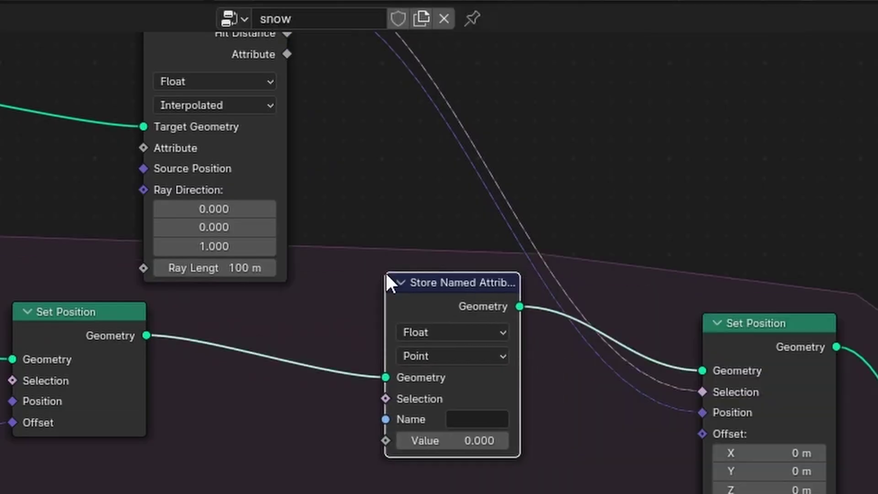
{"action": "scroll", "coordinate": [374, 206], "scroll_direction": "down", "scroll_amount": 1}
{"action": "left_click_drag", "start_coordinate": [294, 39], "coordinate": [358, 361]}
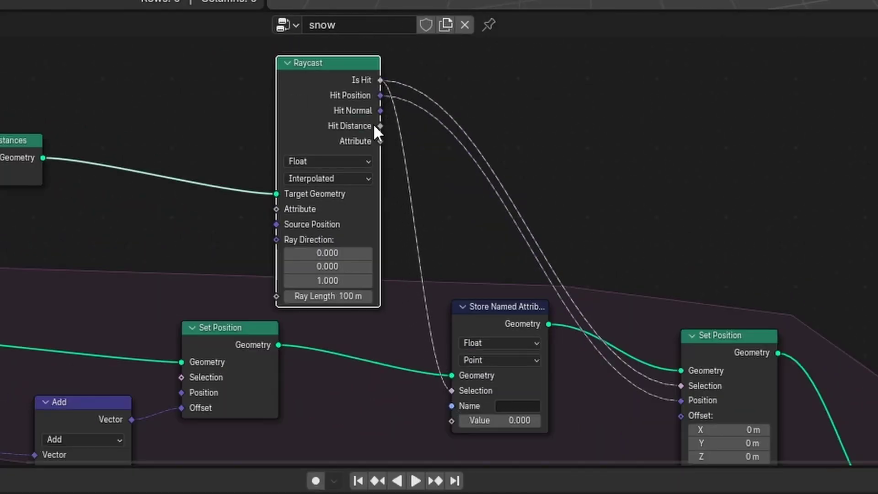
{"action": "left_click", "coordinate": [523, 406]}
{"action": "type", "text": "hashit"}
{"action": "key", "text": "Return"}
{"action": "left_click", "coordinate": [475, 392]}
{"action": "type", "text": "1"}
{"action": "key", "text": "Return"}
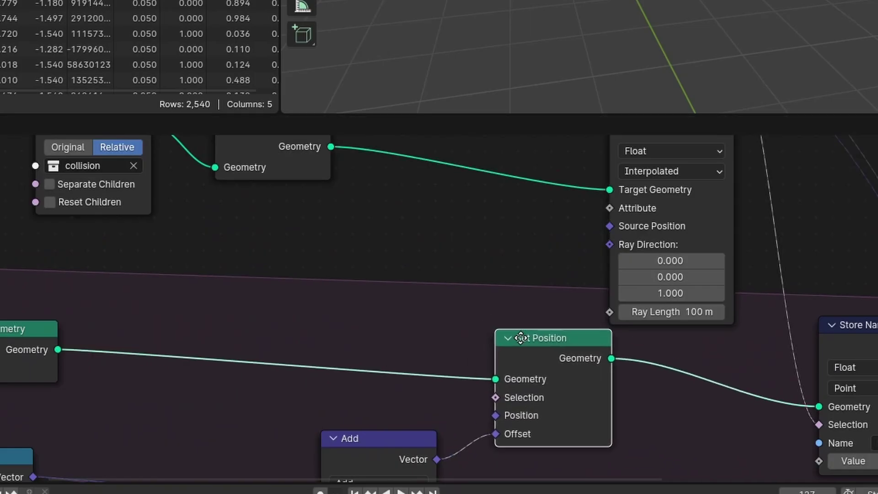
- Feed a Named Attribute reading 'hashit' into the wind Set Position's Selection
{"action": "middle_click_drag", "start_coordinate": [520, 338], "coordinate": [566, 274]}
{"action": "scroll", "coordinate": [404, 333], "scroll_direction": "down", "scroll_amount": 4}
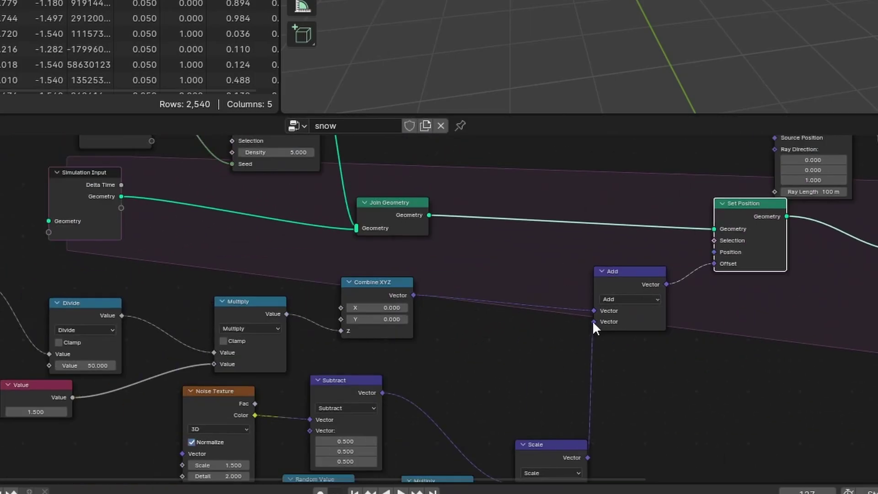
{"action": "middle_click_drag", "start_coordinate": [584, 320], "coordinate": [388, 440]}
{"action": "scroll", "coordinate": [372, 229], "scroll_direction": "up", "scroll_amount": 2}
{"action": "key", "text": "shift+a"}
{"action": "type", "text": "n"}
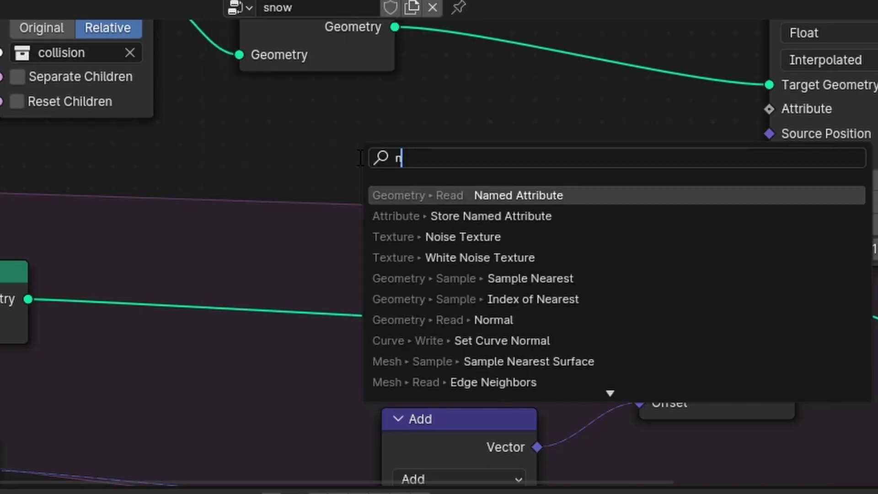
{"action": "type", "text": "ame"}
{"action": "key", "text": "Return"}
{"action": "left_click", "coordinate": [259, 235]}
{"action": "type", "text": "ha"}
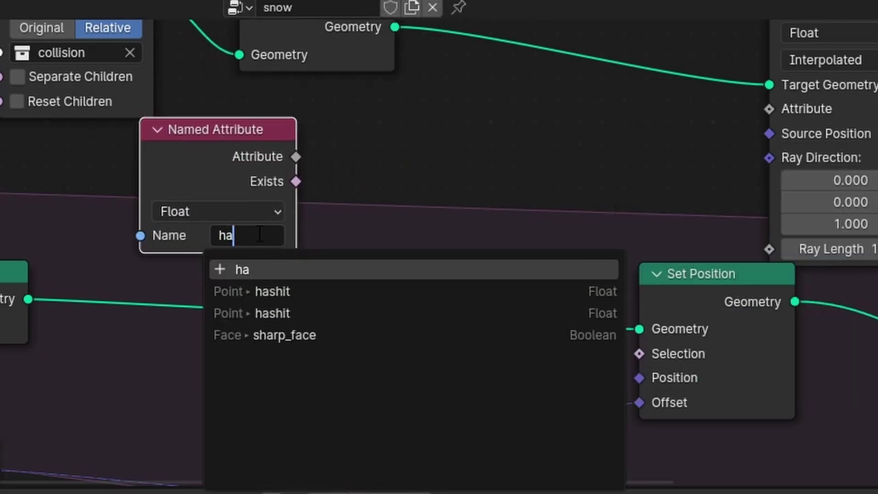
{"action": "type", "text": "s"}
{"action": "left_click", "coordinate": [290, 293]}
{"action": "left_click_drag", "start_coordinate": [296, 157], "coordinate": [639, 353]}
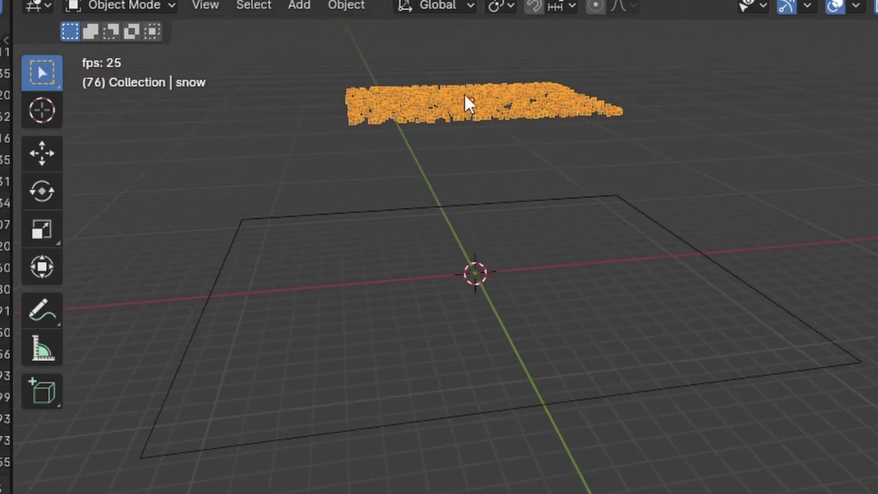
- Stop playback and move the ground plane vertically to sit beneath the falling snow
{"action": "key", "text": "Escape"}
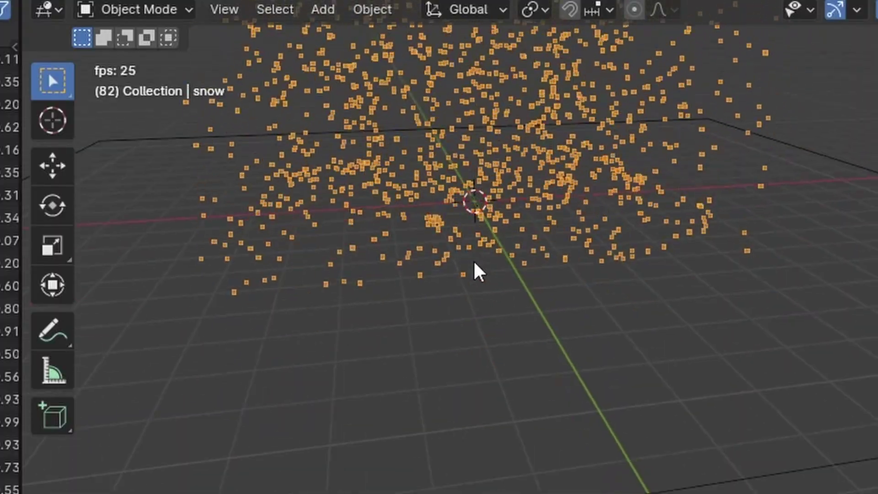
{"action": "scroll", "coordinate": [473, 259], "scroll_direction": "down", "scroll_amount": 3}
{"action": "left_click", "coordinate": [603, 357]}
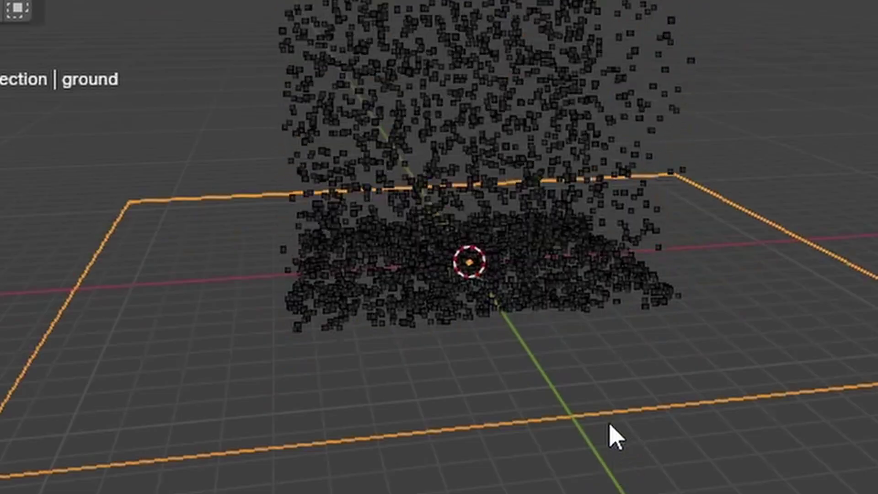
{"action": "key", "text": "g"}
{"action": "key", "text": "z"}
{"action": "left_click", "coordinate": [599, 263]}
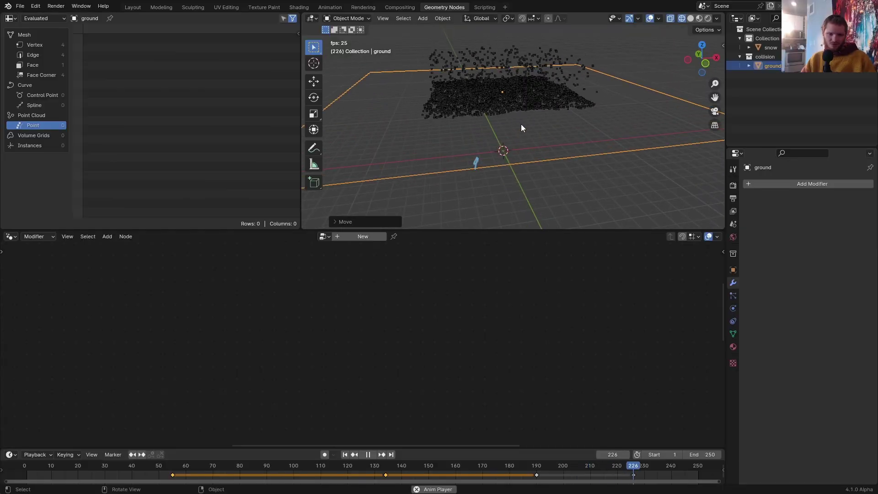
- In Edit Mode, loop-cut the ground plane's middle and raise that loop to bend it
{"action": "key", "text": "Tab"}
{"action": "left_click", "coordinate": [461, 316]}
{"action": "key", "text": "g"}
{"action": "key", "text": "z"}
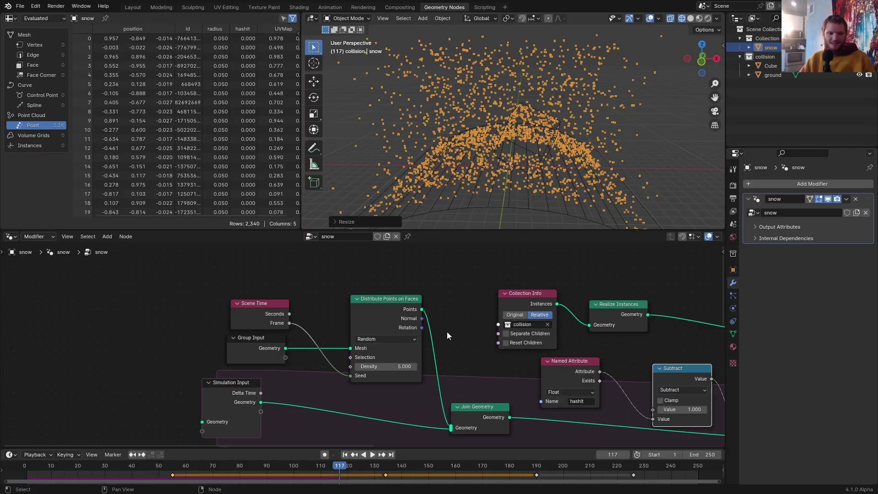
{"action": "scroll", "coordinate": [402, 364], "scroll_direction": "up", "scroll_amount": 3}
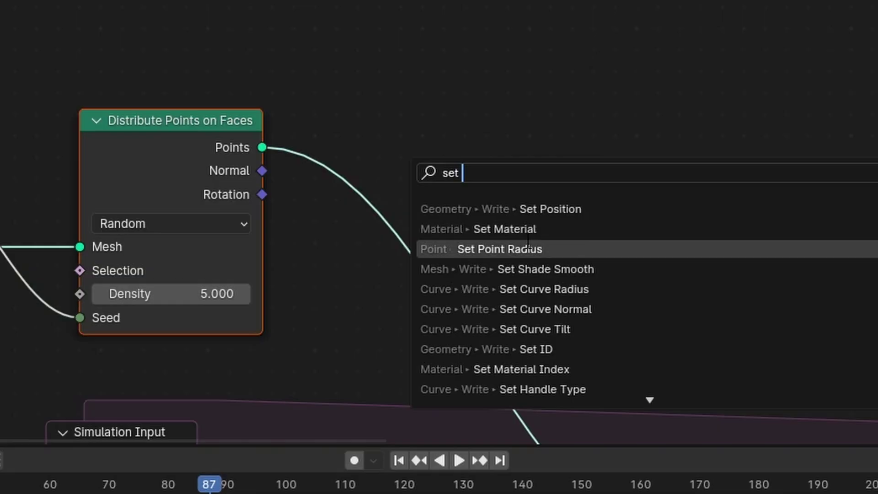
- Insert a Set Point Radius node into the Points link after Distribute Points on Faces, radius 0.01 m
{"action": "left_click", "coordinate": [490, 249]}
{"action": "left_click", "coordinate": [418, 187]}
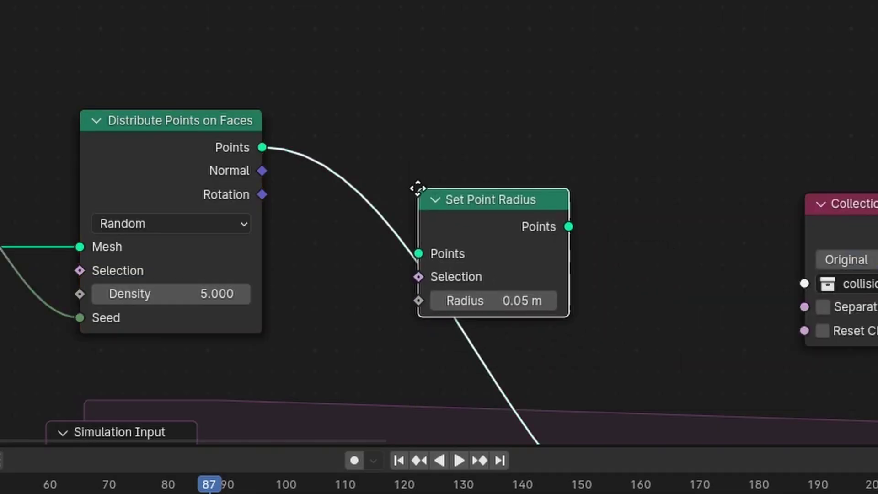
{"action": "scroll", "coordinate": [443, 214], "scroll_direction": "up", "scroll_amount": 1}
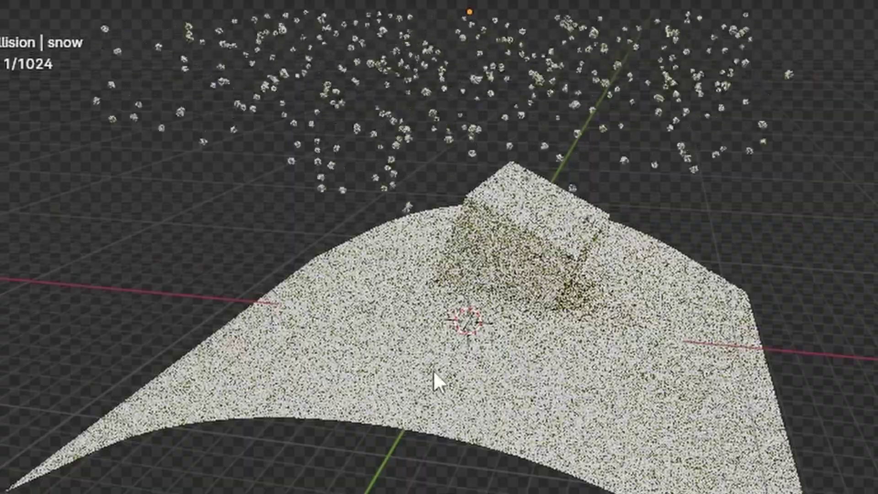
{"action": "scroll", "coordinate": [402, 242], "scroll_direction": "up", "scroll_amount": 3}
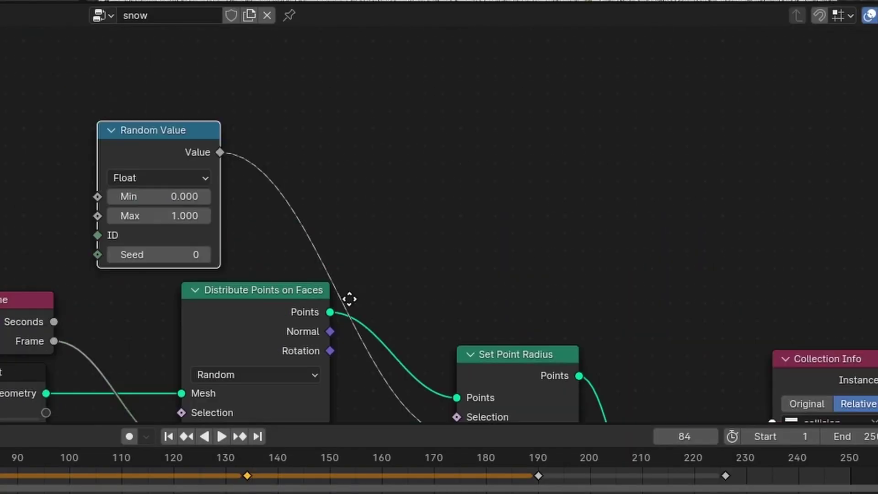
{"action": "scroll", "coordinate": [389, 255], "scroll_direction": "up", "scroll_amount": 4}
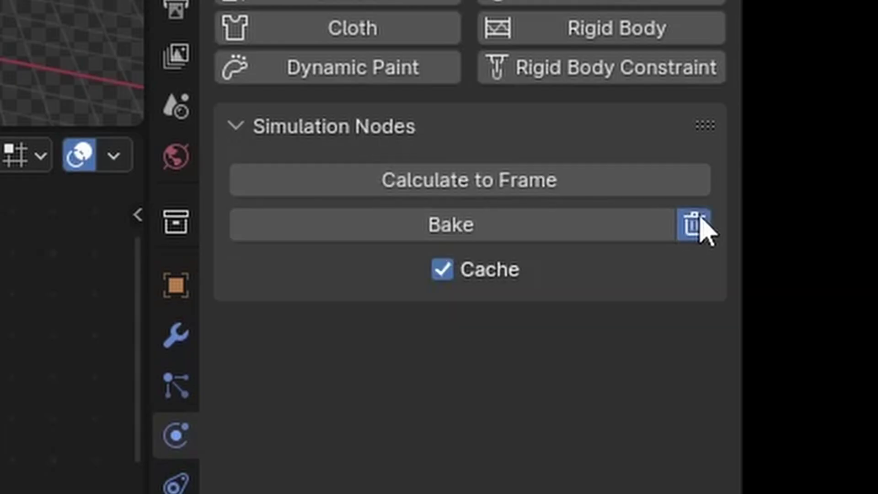
- Bake the snow simulation and review the snow covering the curved ground and cube
{"action": "left_click", "coordinate": [599, 224]}
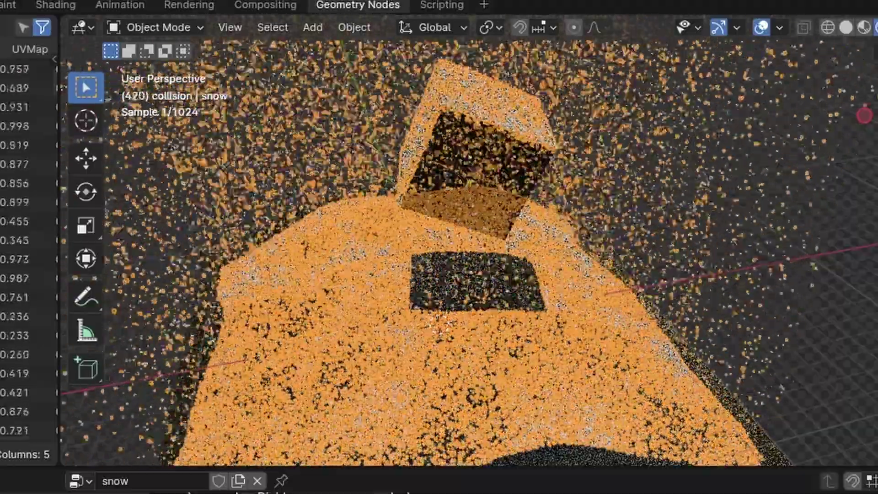
{"action": "scroll", "coordinate": [556, 298], "scroll_direction": "up", "scroll_amount": 5}
{"action": "scroll", "coordinate": [556, 299], "scroll_direction": "down", "scroll_amount": 8}
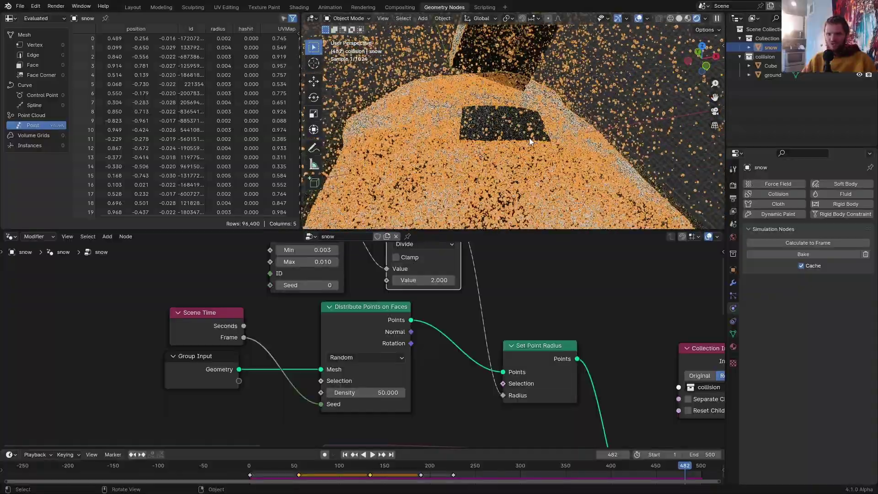
{"action": "scroll", "coordinate": [529, 138], "scroll_direction": "down", "scroll_amount": 2}
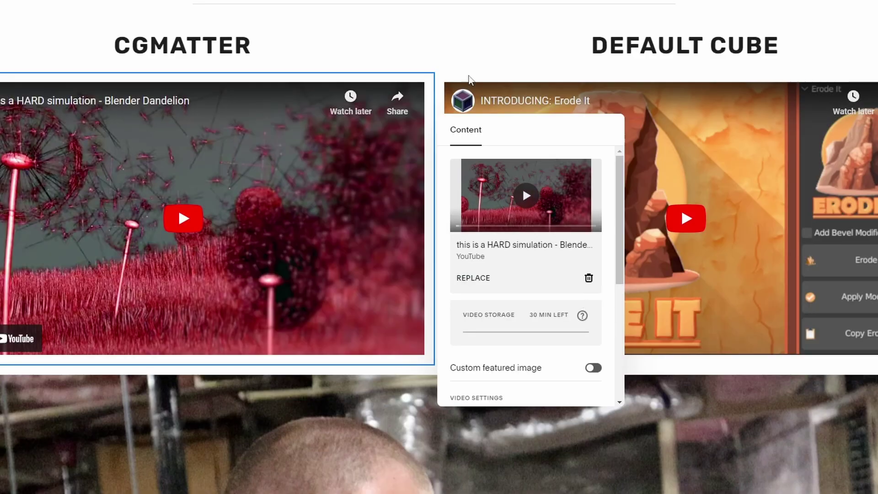
- Open the Erode It video block's content settings under DEFAULT CUBE
{"action": "left_click", "coordinate": [732, 221]}
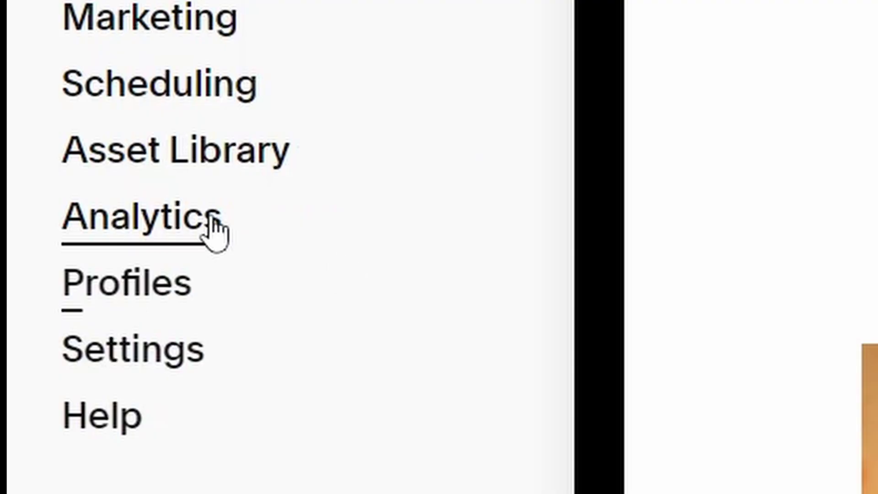
- Switch to the site's Analytics page to view daily visits
{"action": "left_click", "coordinate": [208, 220]}
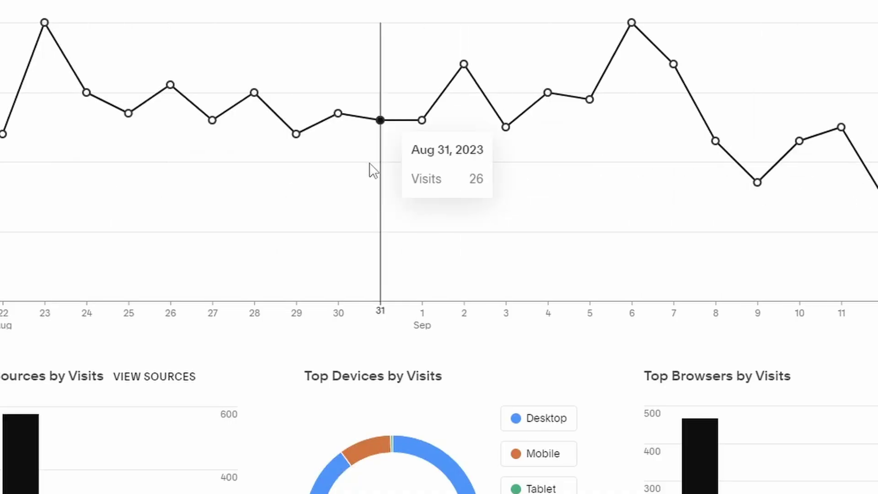